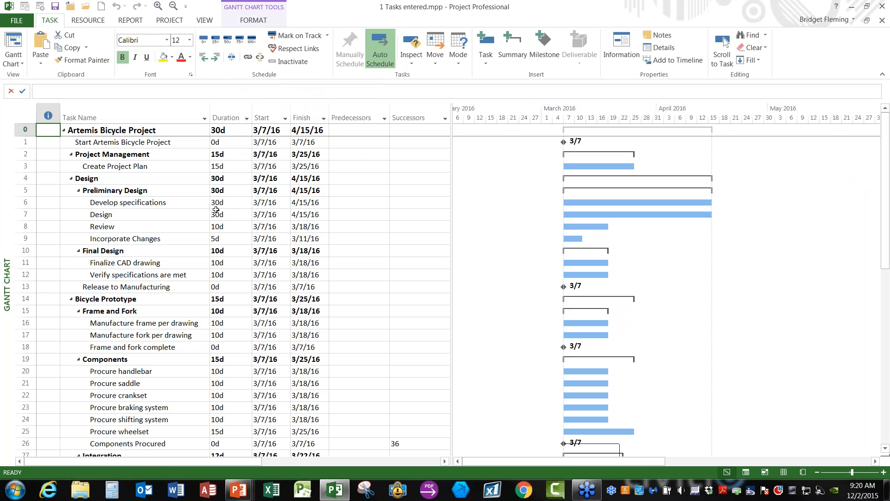
Step: Link Finalize CAD drawing to Verify specifications are met, and unlink the two tasks again
left_click_drag(170, 263, 170, 273)
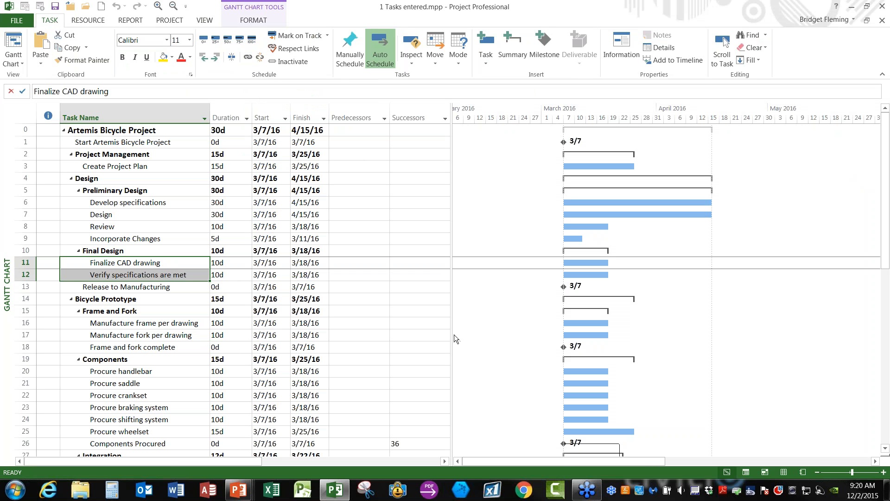
left_click(247, 58)
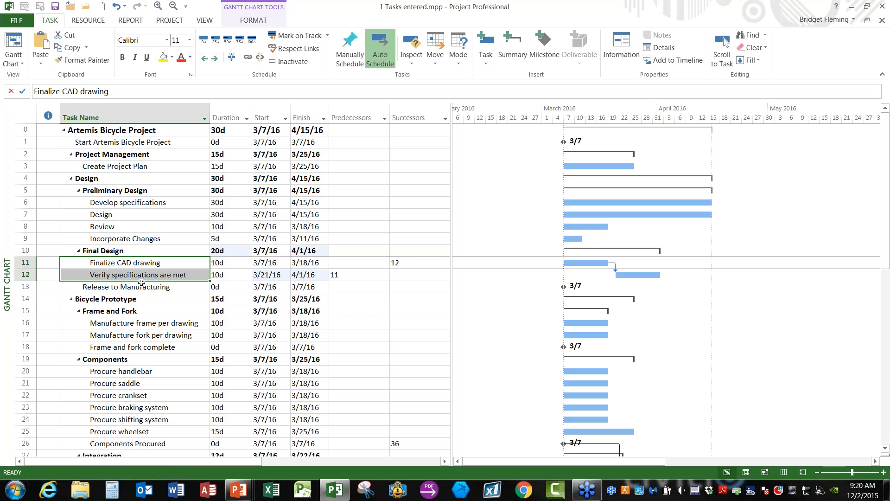
left_click(260, 57)
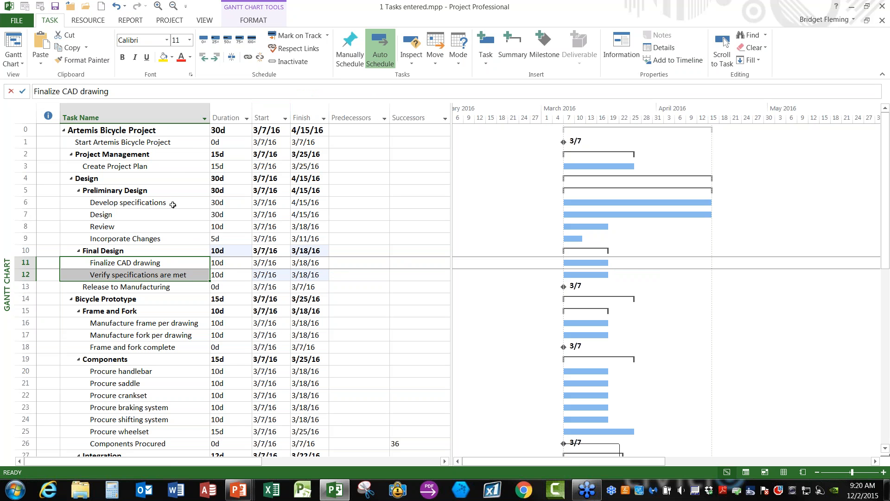
Step: Link the four Preliminary Design subtasks, Develop specifications through Incorporate Changes, in sequence, and unlink them again
left_click_drag(172, 202, 177, 236)
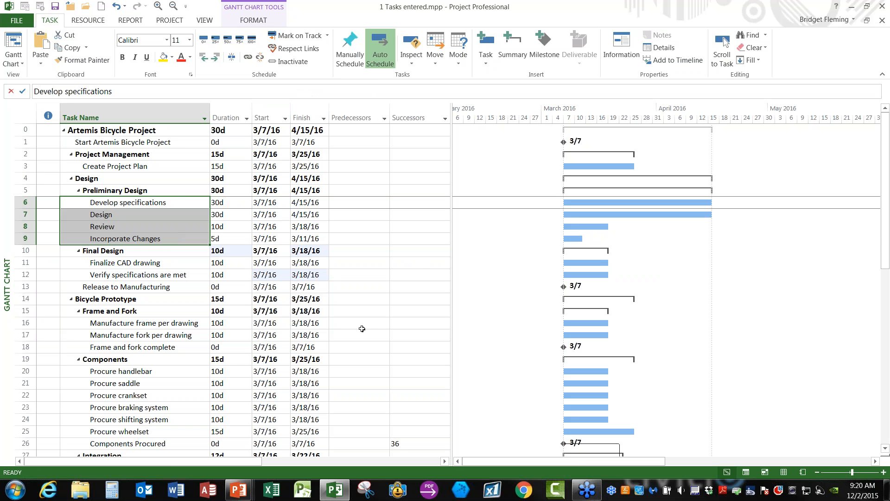
left_click(247, 58)
left_click_drag(875, 463, 875, 462)
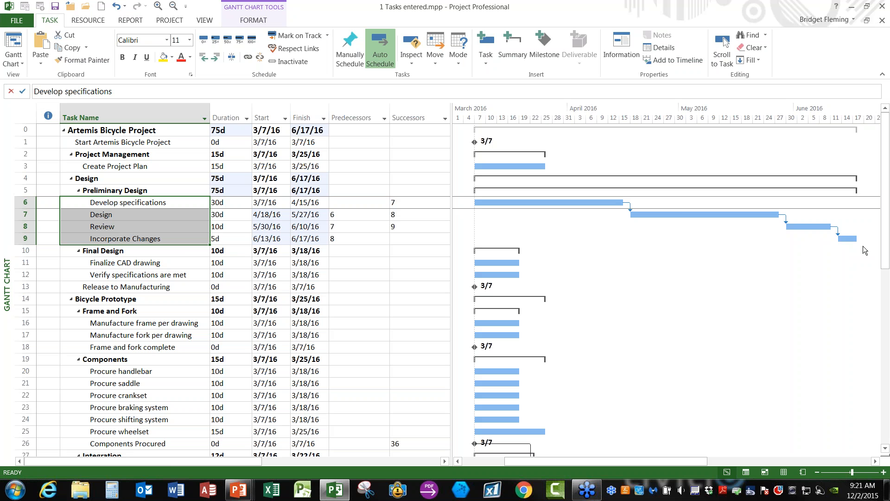
left_click(260, 56)
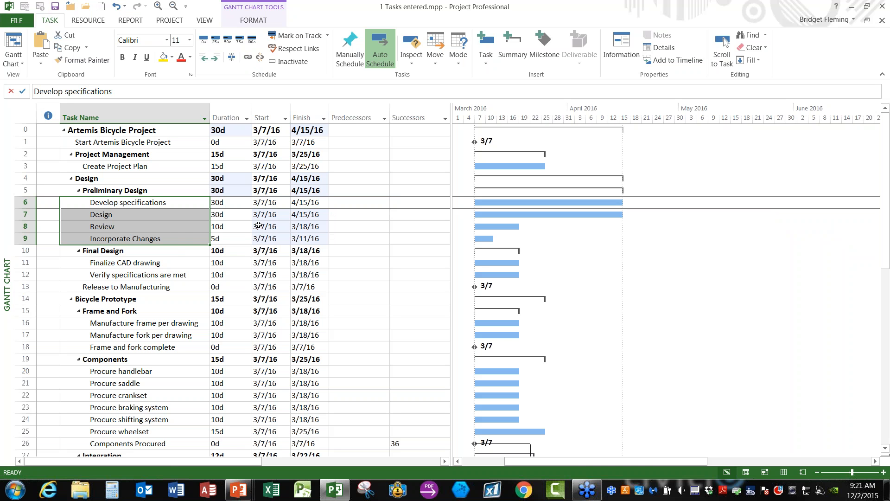
Step: Link the non-adjacent tasks Review, Finalize CAD drawing, Manufacture frame per drawing and Procure handlebar in that order, and unlink them again
left_click(173, 228)
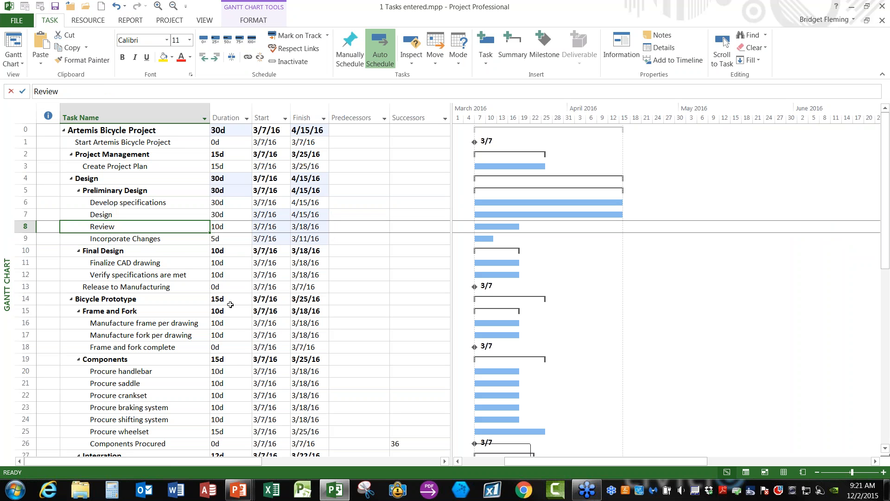
left_click(165, 264, "ctrl")
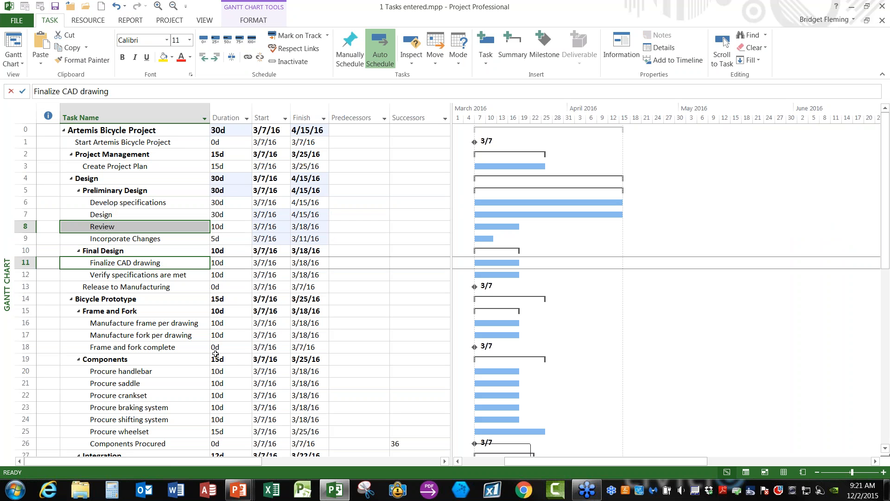
left_click(170, 324, "ctrl")
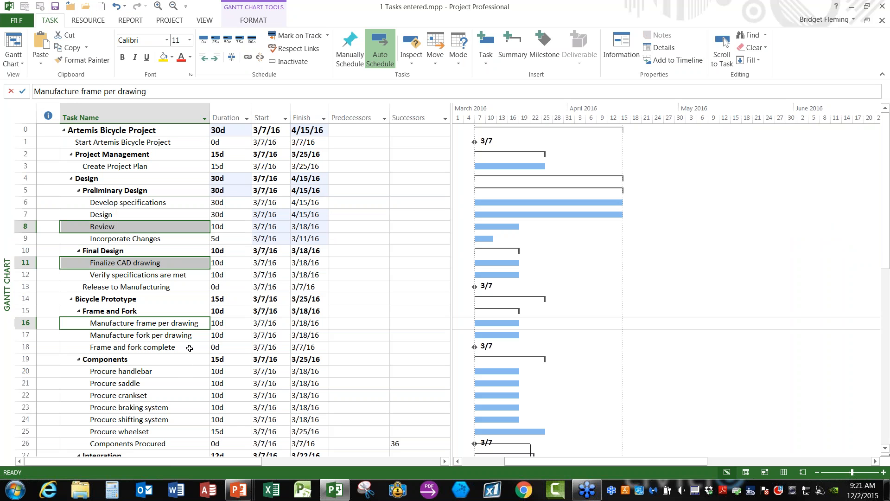
left_click(176, 375, "ctrl")
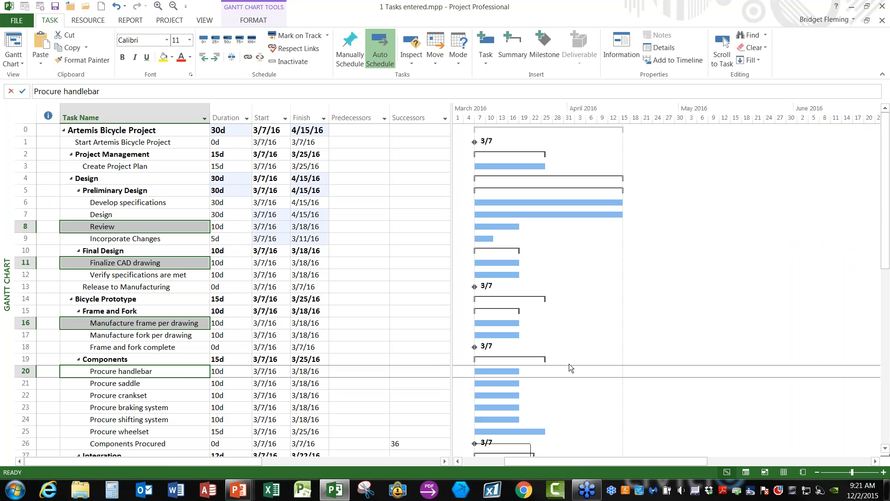
left_click(247, 57)
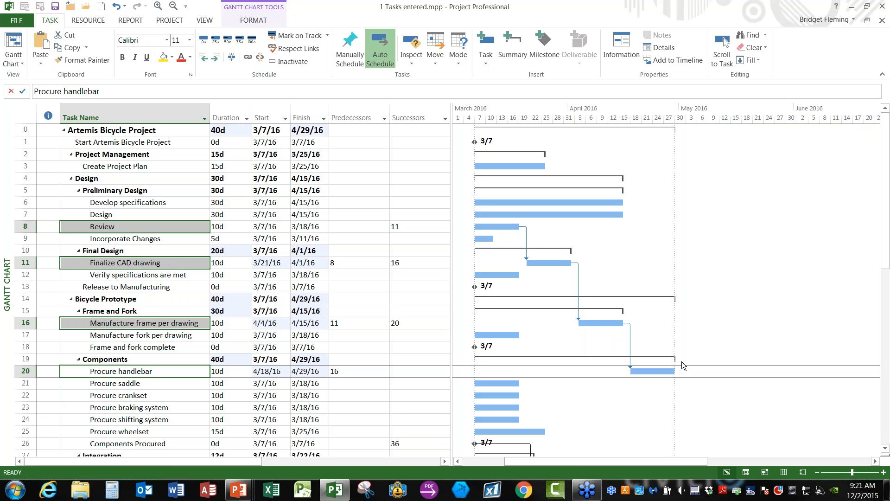
left_click(260, 58)
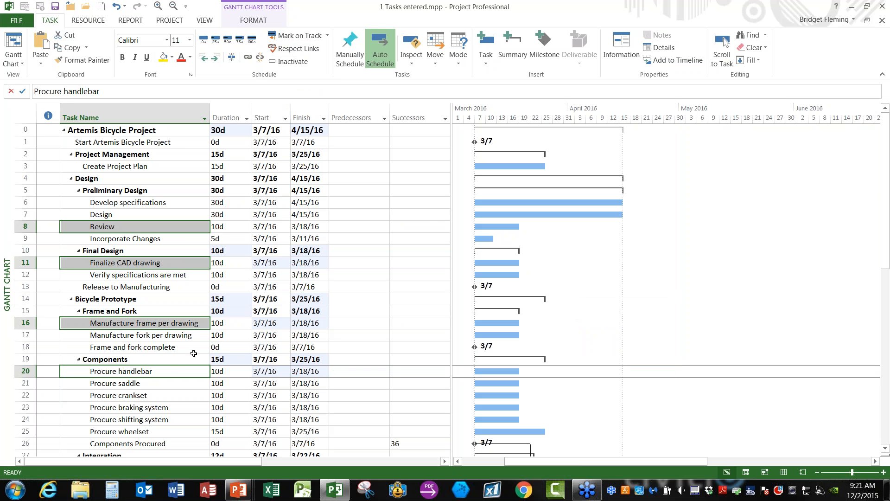
Step: Link Procure handlebar to Verify specifications are met, and that task to Manufacture frame per drawing, in this selection order
left_click(173, 371)
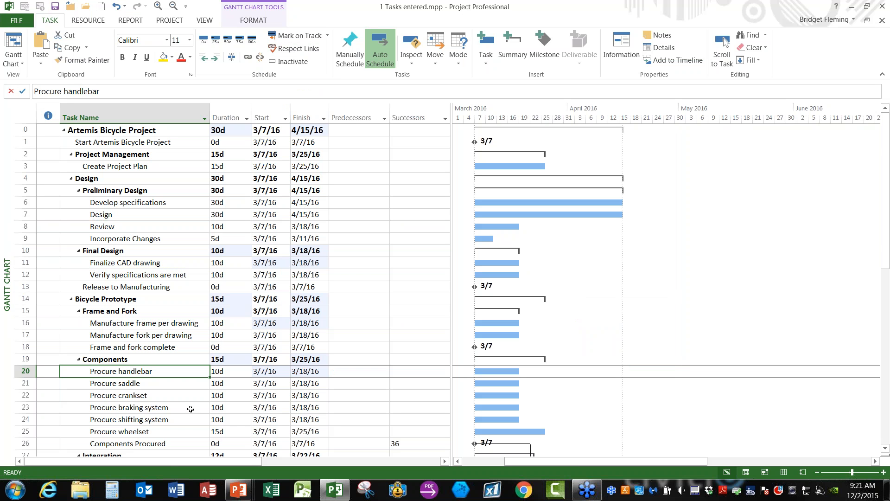
left_click(137, 275, "ctrl")
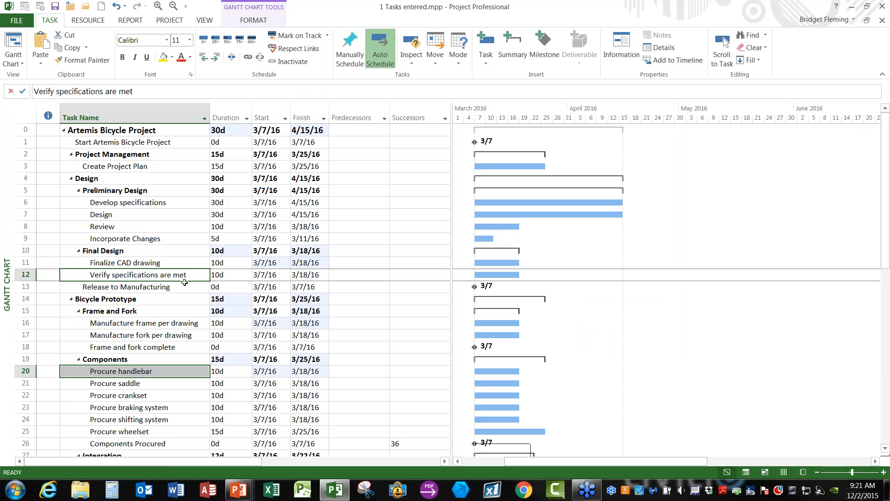
left_click(163, 323, "ctrl")
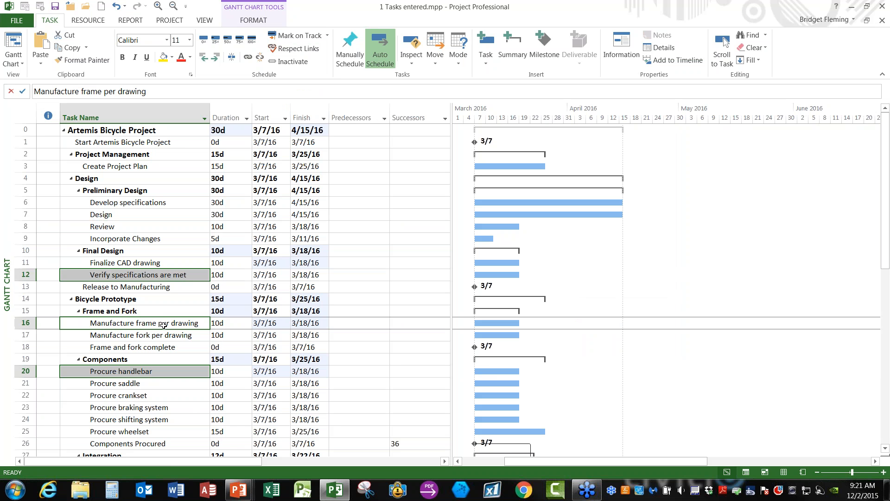
left_click(248, 57)
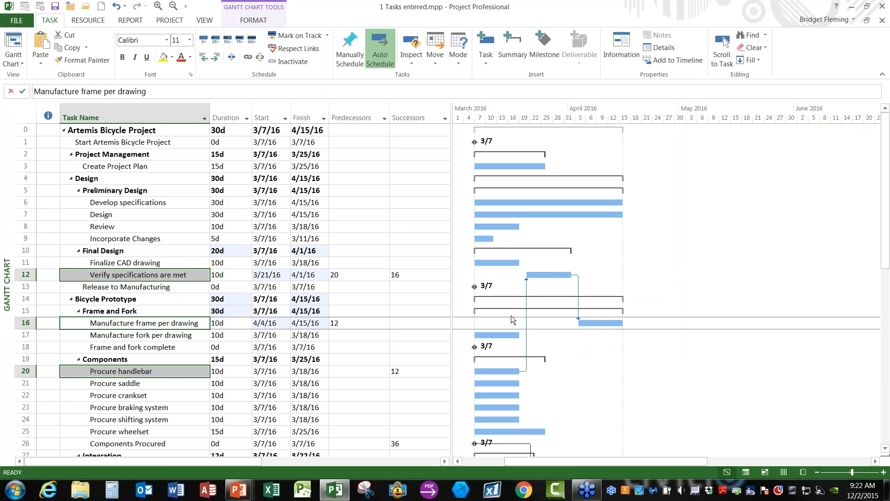
Step: Change the dependency from Verify specifications are met to Manufacture frame per drawing to Start-to-Start (SS) with a 5d lag
double_click(580, 277)
left_click_drag(426, 197, 509, 137)
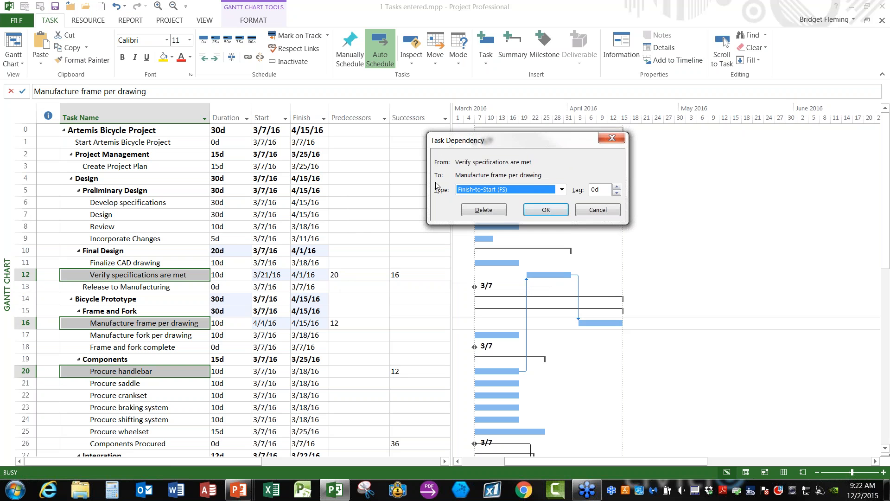
left_click(561, 189)
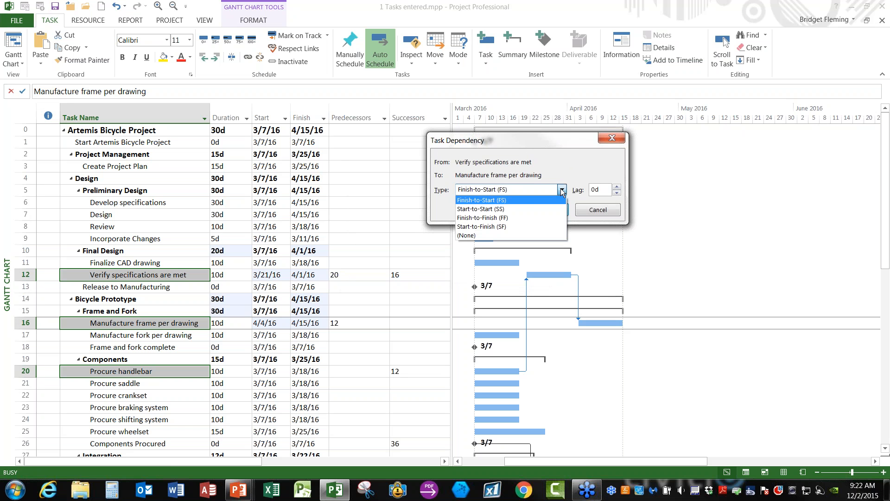
left_click(509, 208)
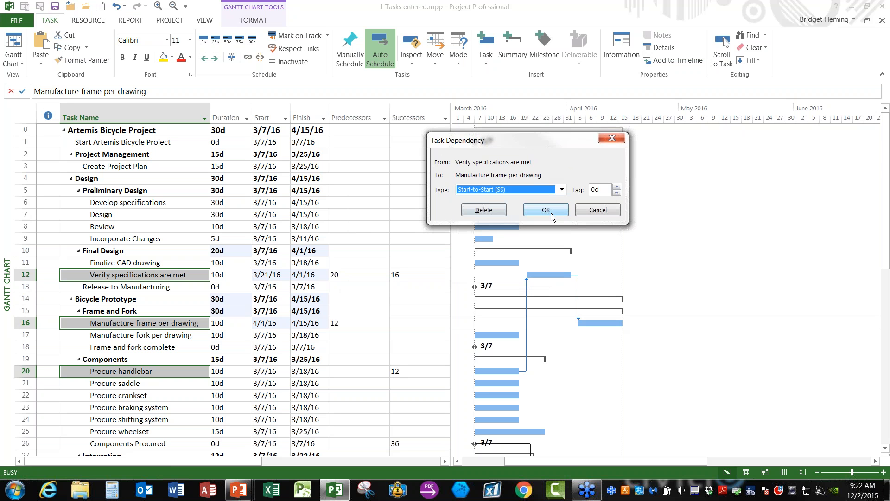
left_click(617, 187)
left_click(617, 187)
left_click(617, 187)
left_click(538, 209)
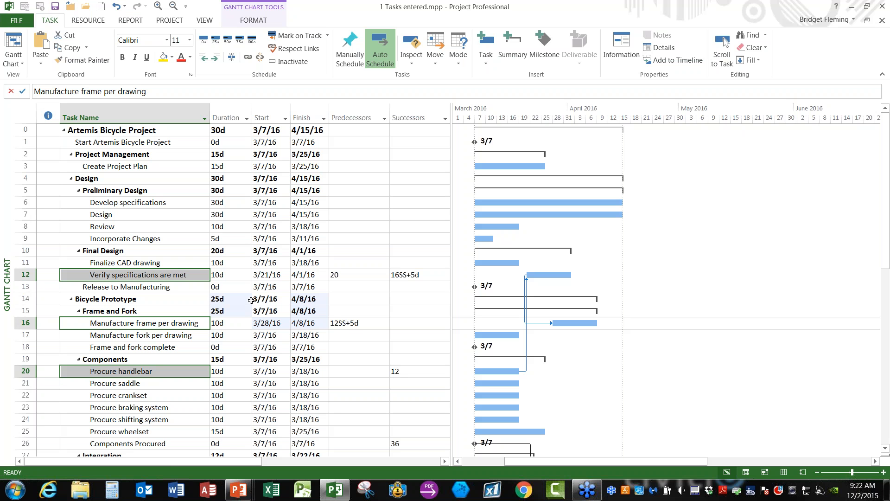
Step: Show the Task Form details below the Gantt chart and set it to display Predecessors & Successors
left_click(206, 22)
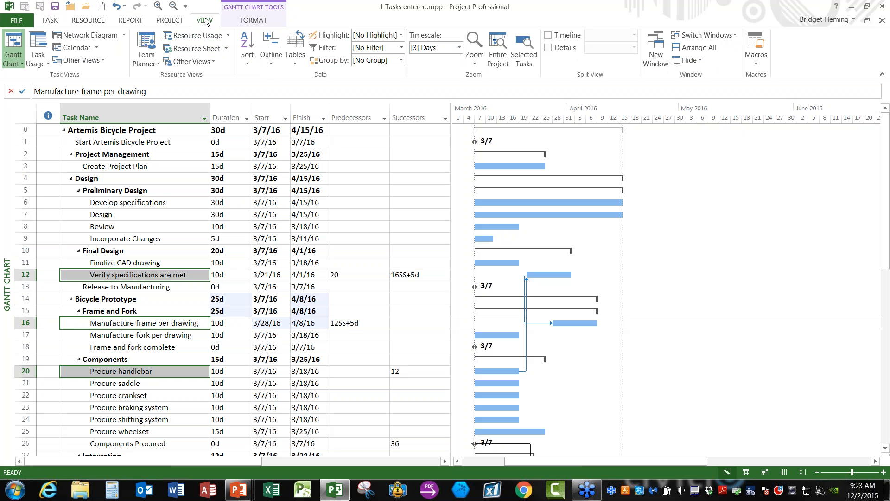
left_click(549, 47)
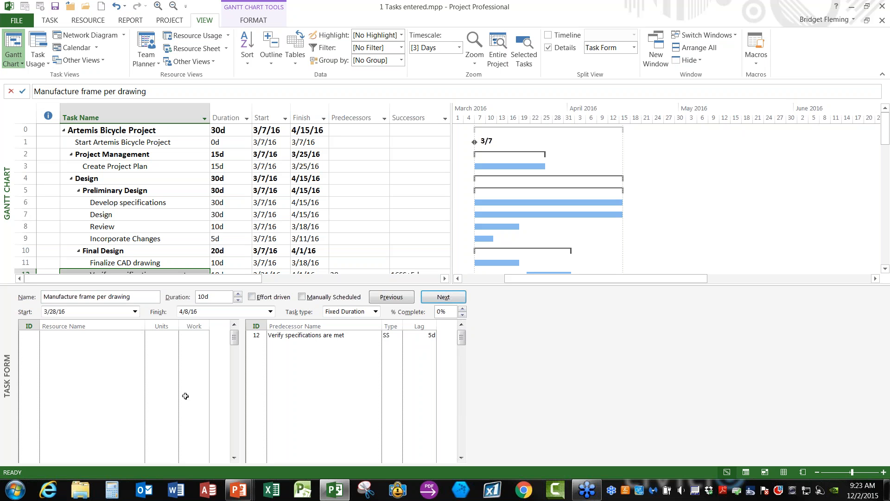
right_click(633, 361)
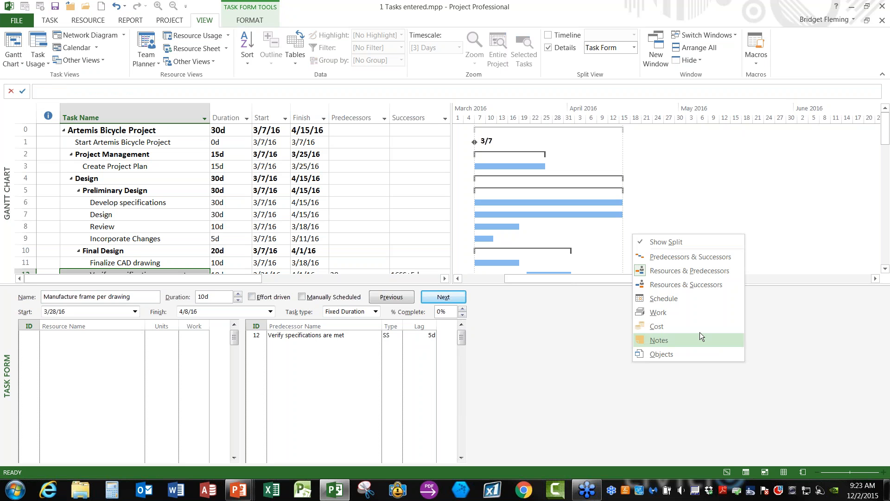
left_click(691, 257)
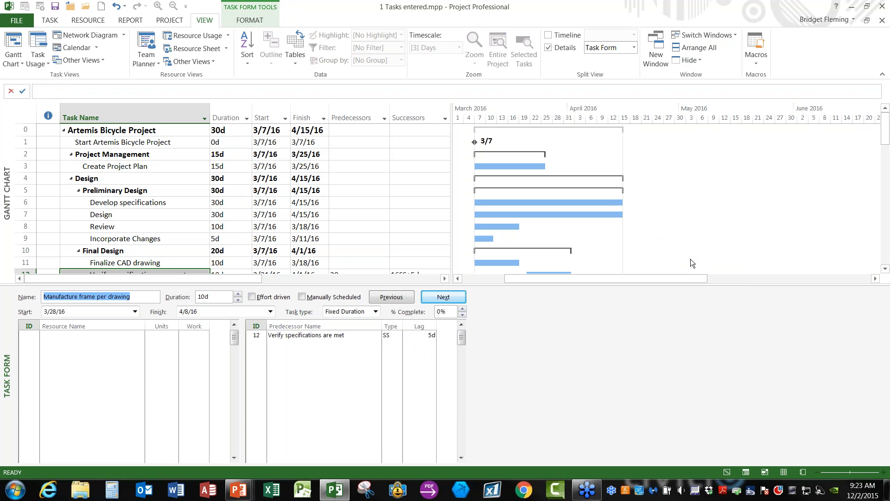
Step: Add task 7 (Design) as a predecessor of Verify specifications are met in the Task Form
left_click(885, 270)
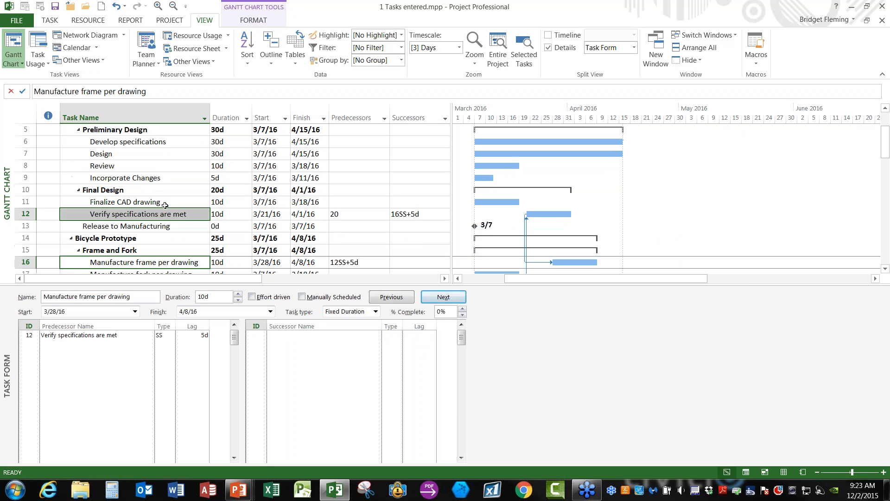
left_click(165, 213)
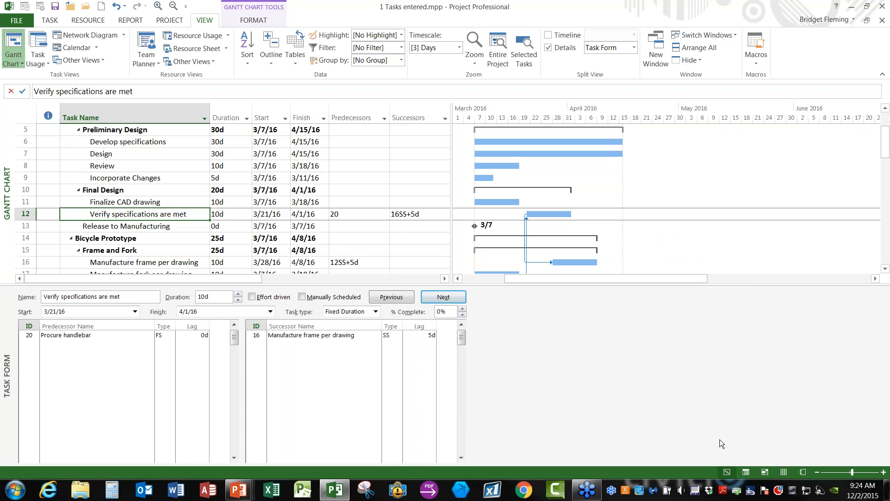
left_click(29, 345)
type("7")
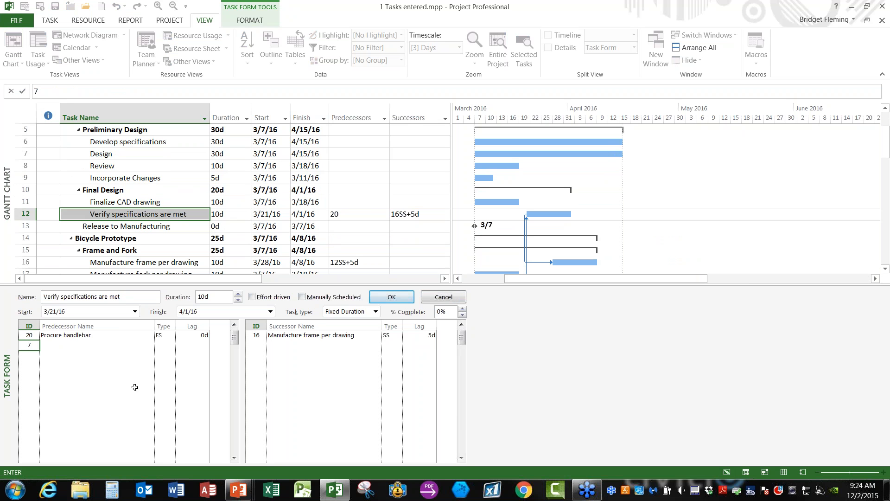
left_click(392, 298)
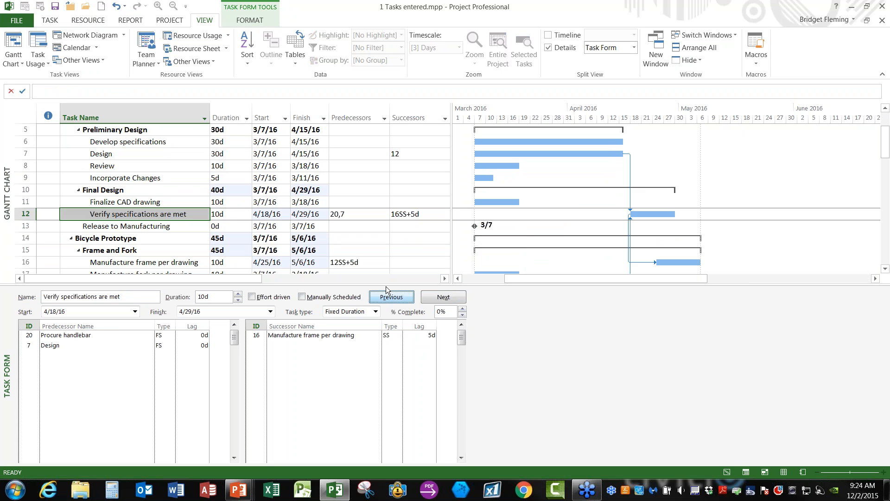
Step: Try to add task 20 (Procure handlebar) as a successor of Verify specifications are met in the Task Form
left_click(261, 344)
left_click(134, 238)
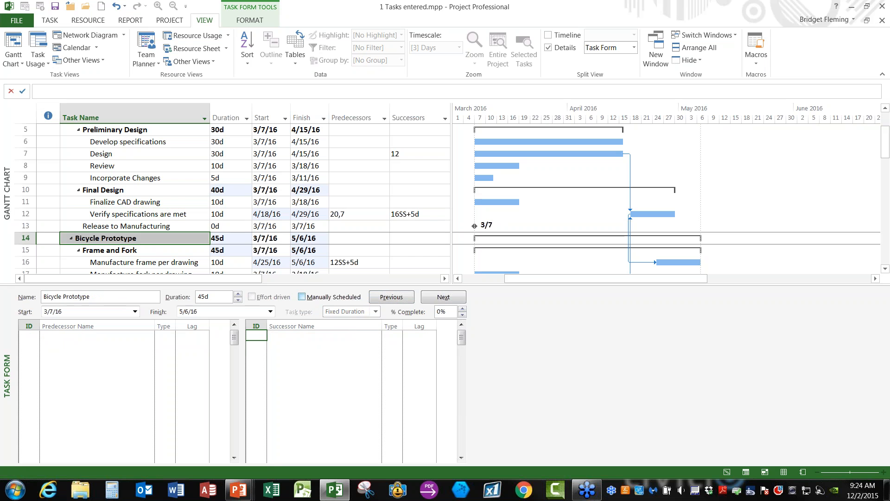
left_click(136, 202)
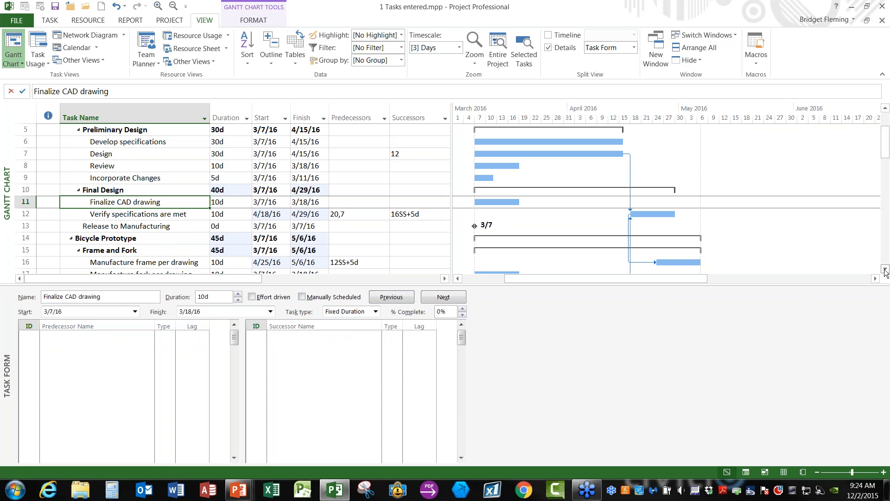
scroll(885, 271, "down", 3)
scroll(885, 271, "down", 3)
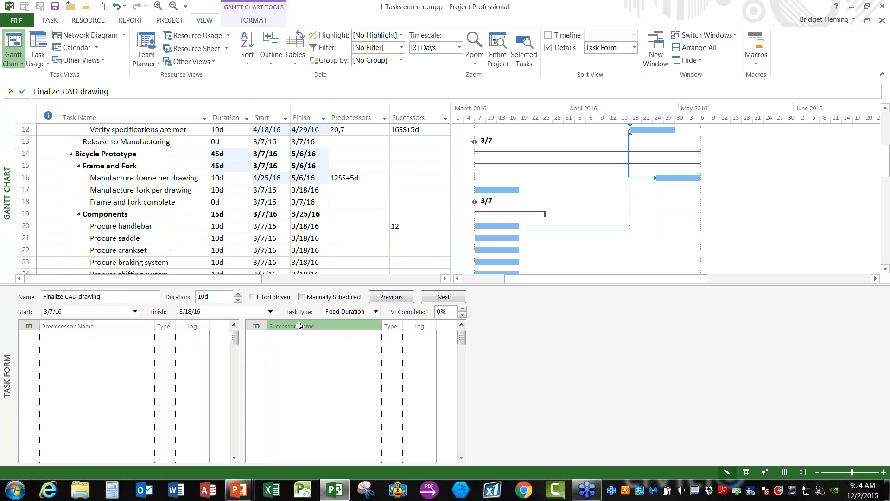
left_click(144, 131)
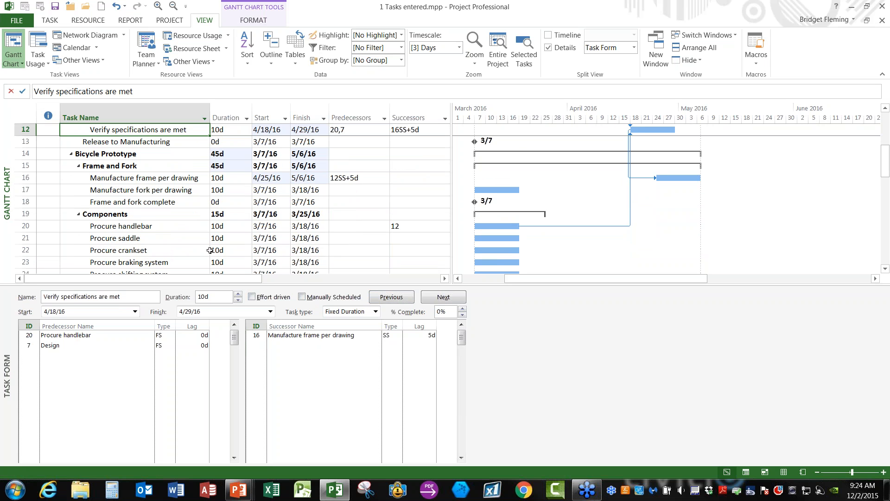
left_click(256, 345)
type("20")
left_click(392, 298)
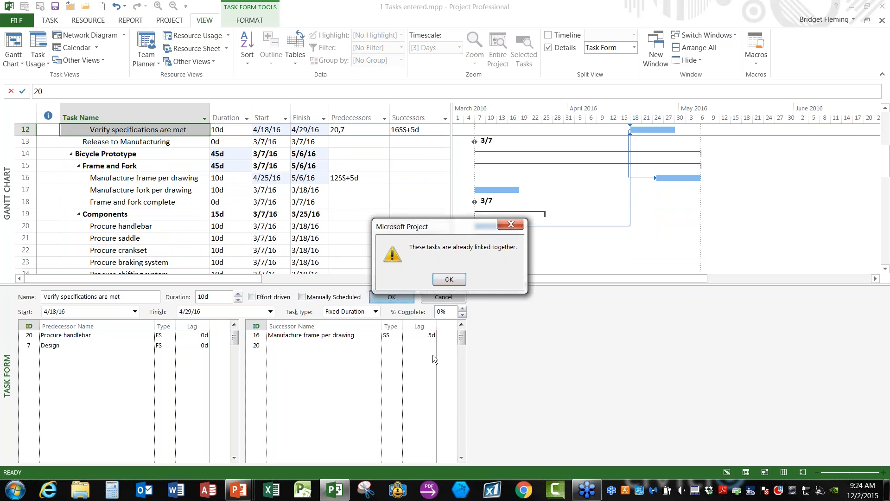
left_click(446, 280)
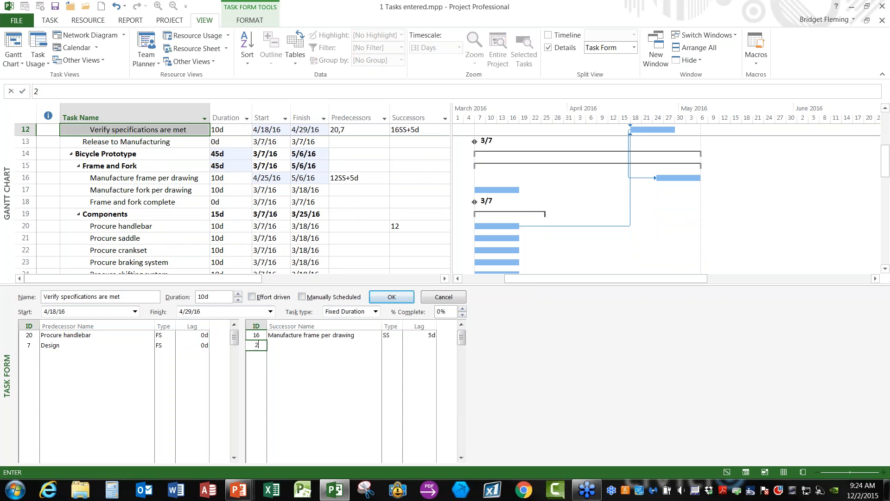
left_click(395, 297)
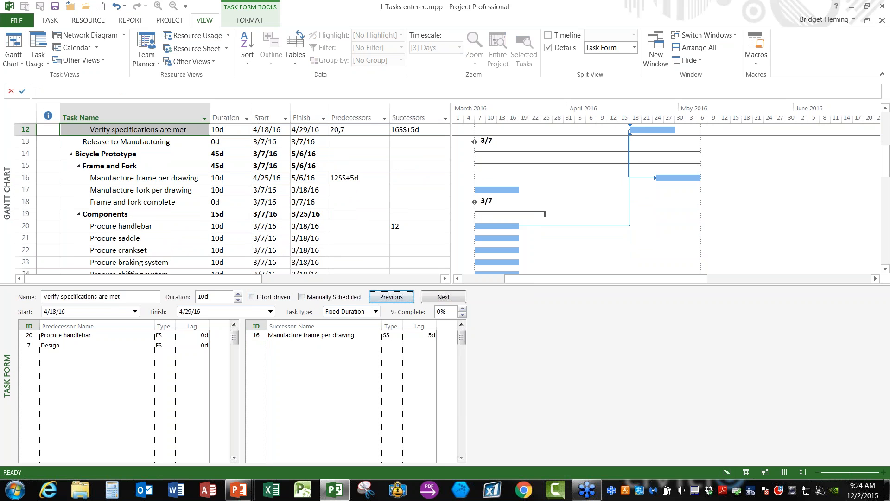
Step: Hide the Task Form details below the Gantt chart
left_click(130, 131)
scroll(164, 229, "up", 4)
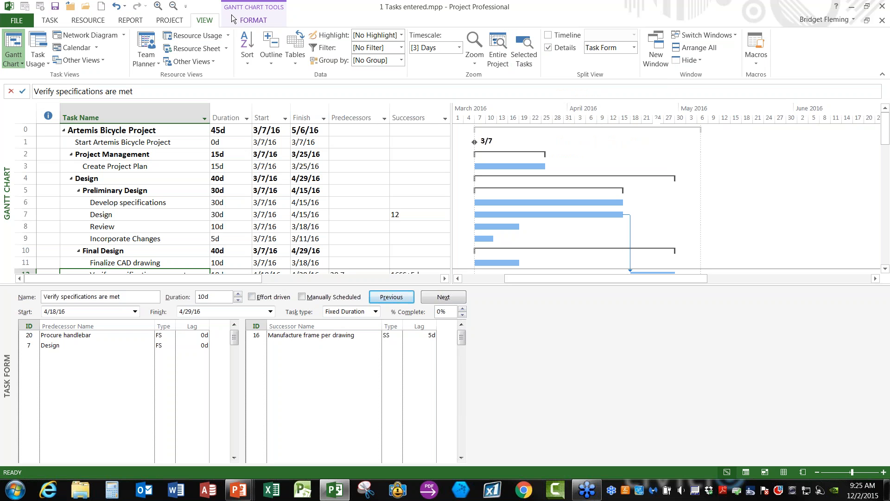
left_click(549, 47)
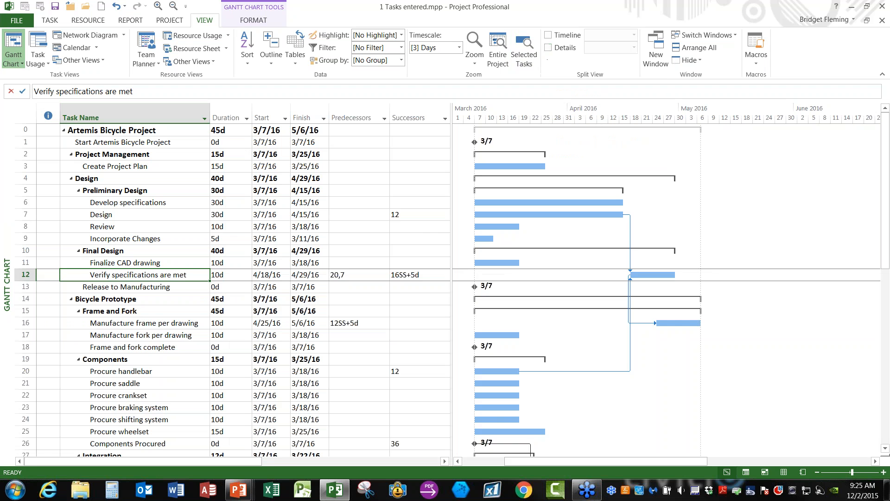
Step: Examine the predecessor entries of Prototype Complete and Do photoshoot and finalize images
scroll(370, 306, "down", 5)
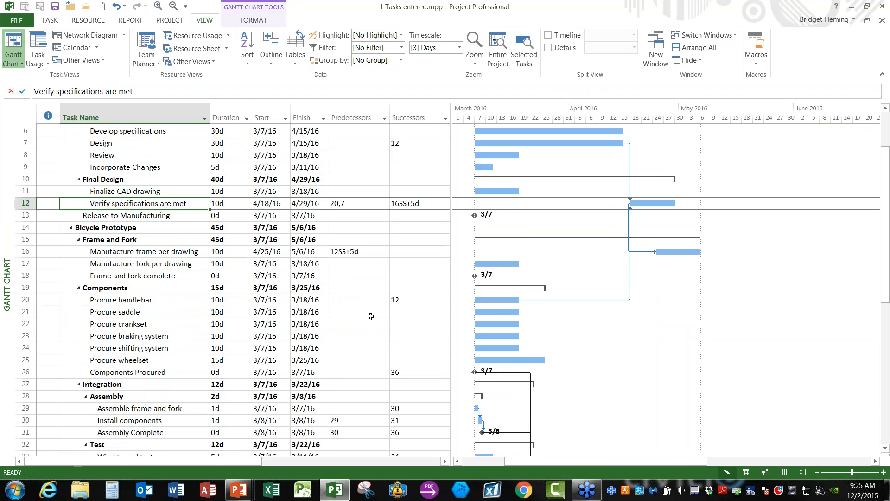
scroll(371, 316, "down", 4)
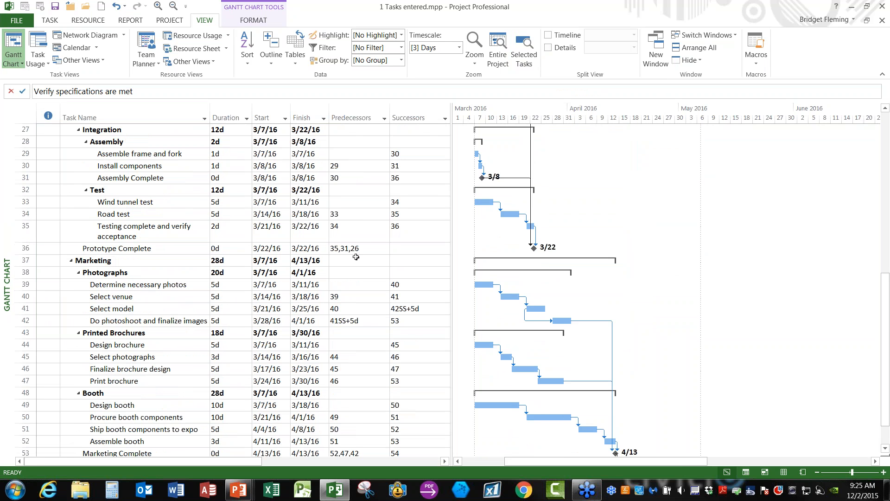
left_click(361, 249)
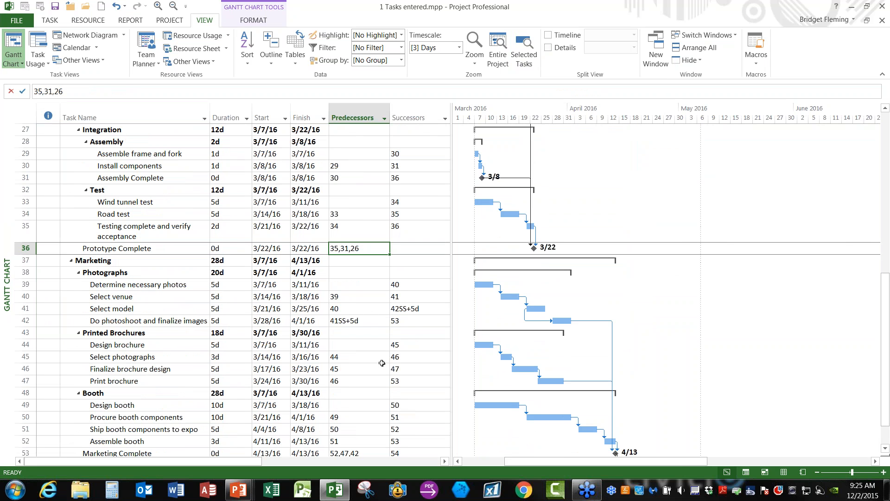
left_click(372, 321)
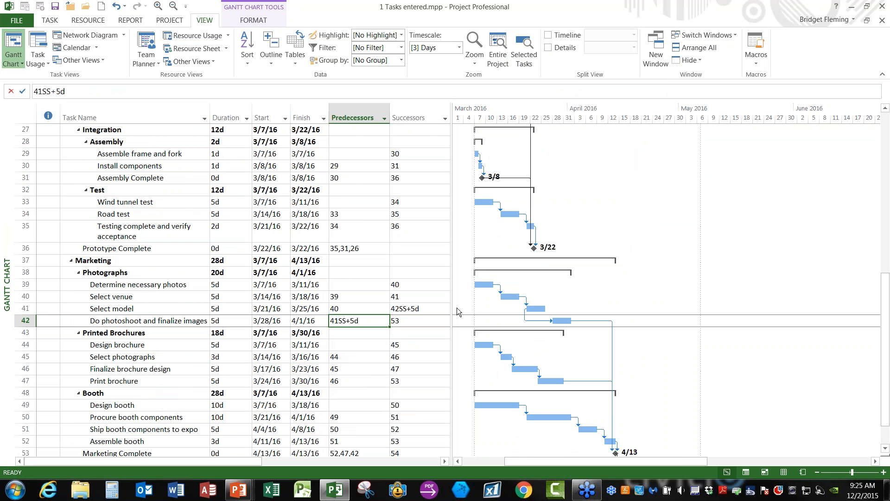
Step: Switch to the running PowerPoint slide show of Session 2.pptx and advance to the Questions slide
key("alt+Tab")
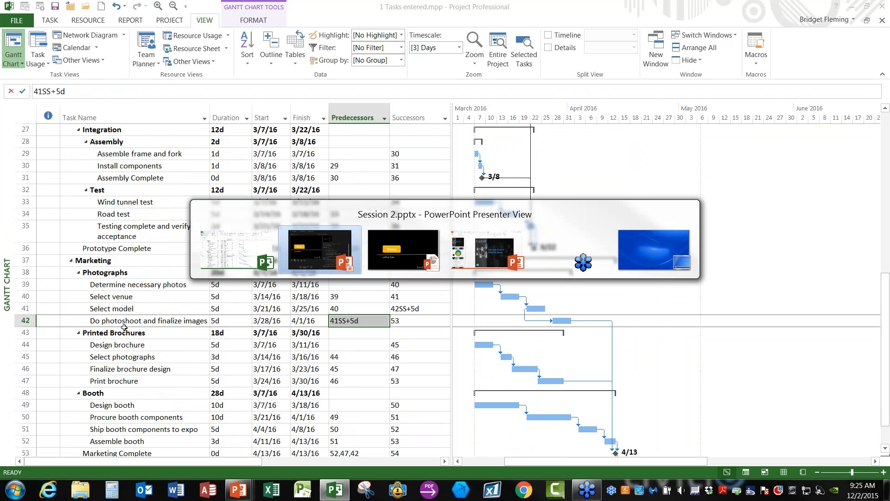
key("alt+Tab")
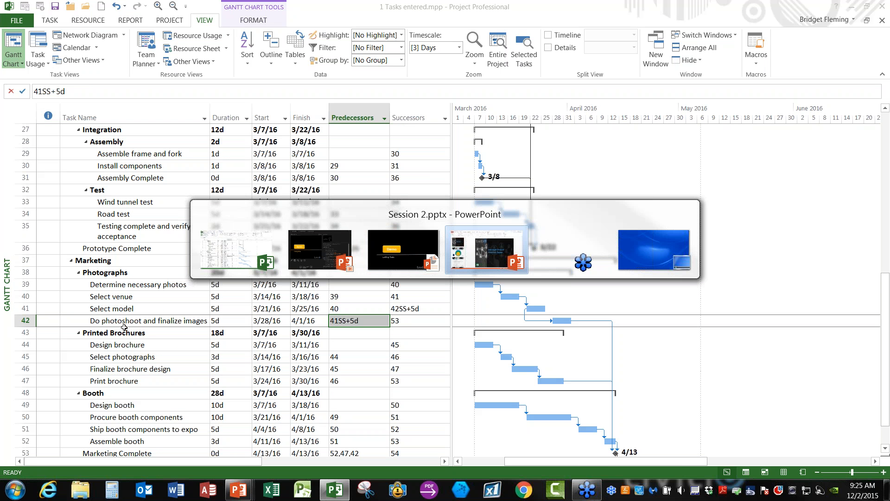
key("alt+Tab")
key("alt+Tab")
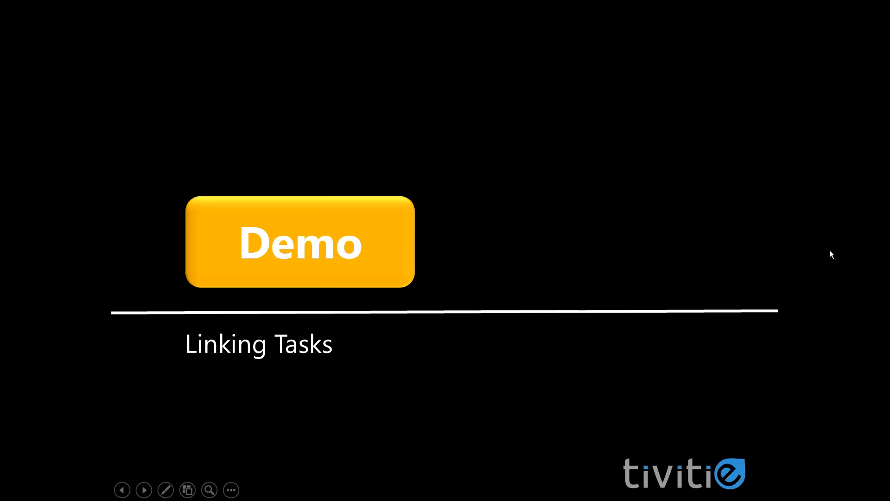
key("Right")
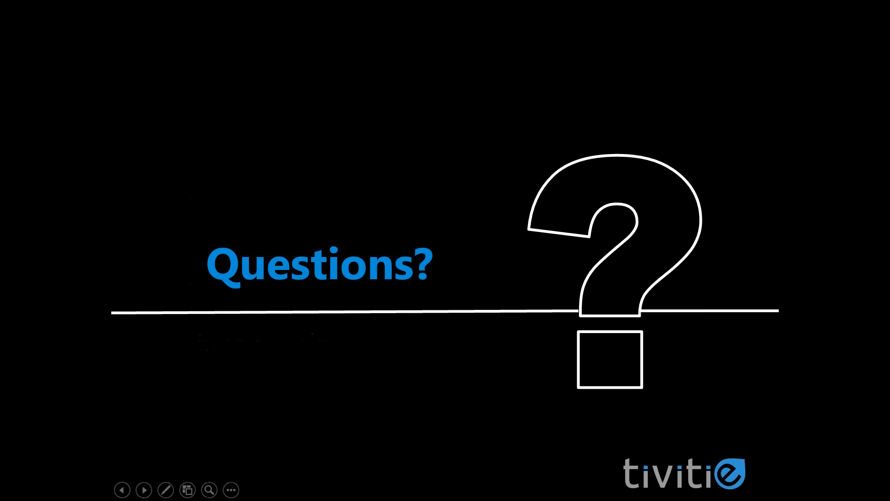
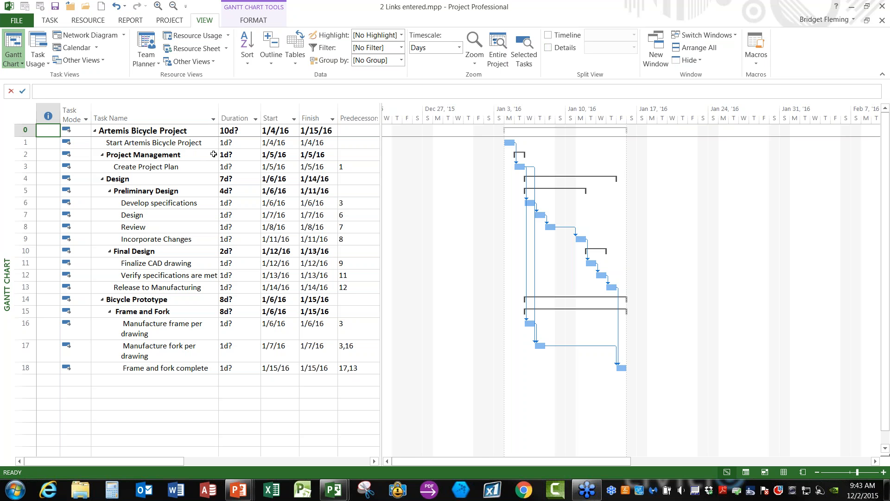
Step: Turn Start Artemis Bicycle Project, Release to Manufacturing and Frame and fork complete into milestones with 0-day durations
left_click(243, 142)
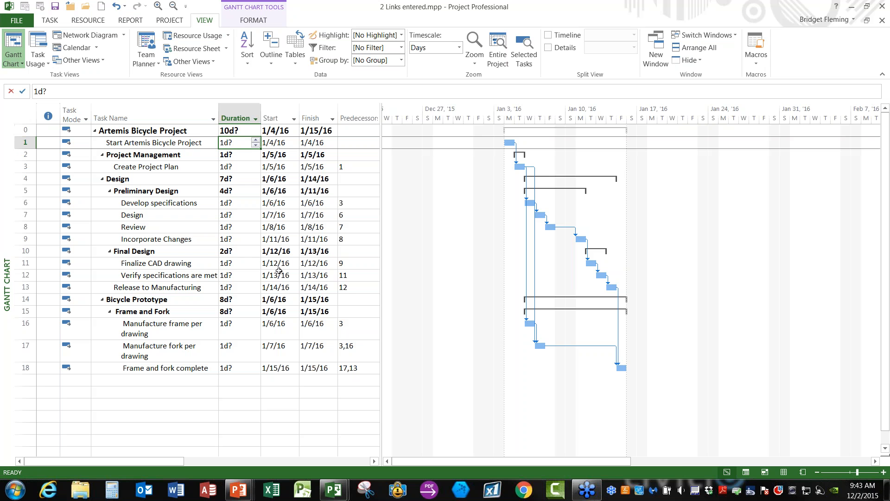
type("0")
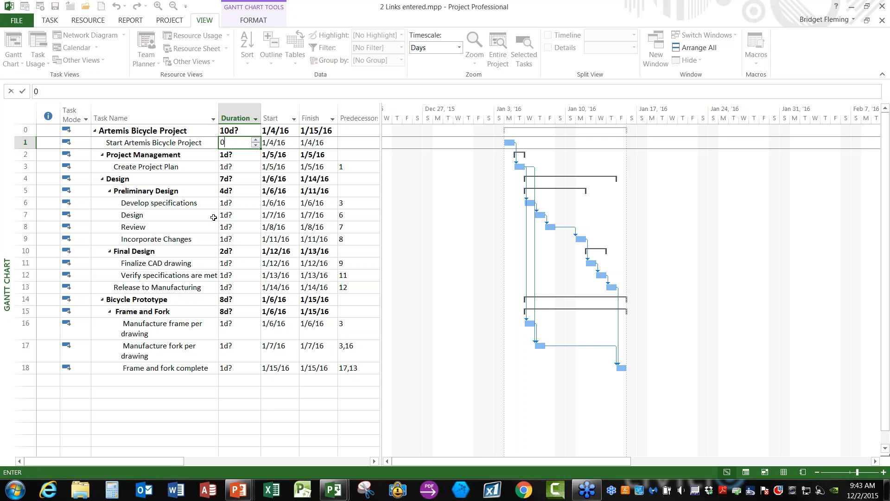
left_click(244, 288)
type("0")
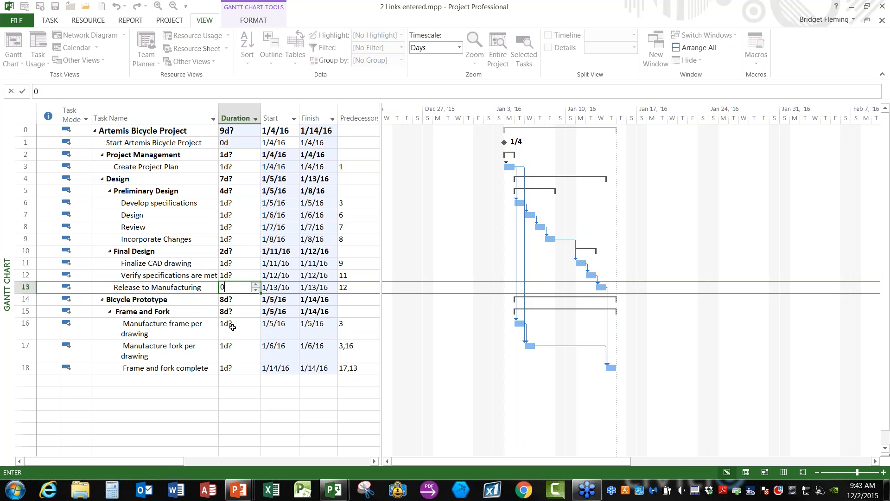
left_click(243, 369)
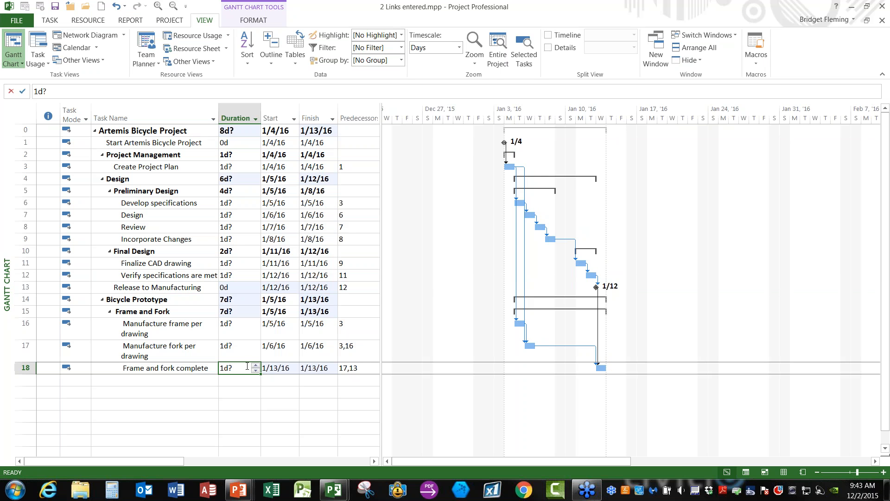
type("0")
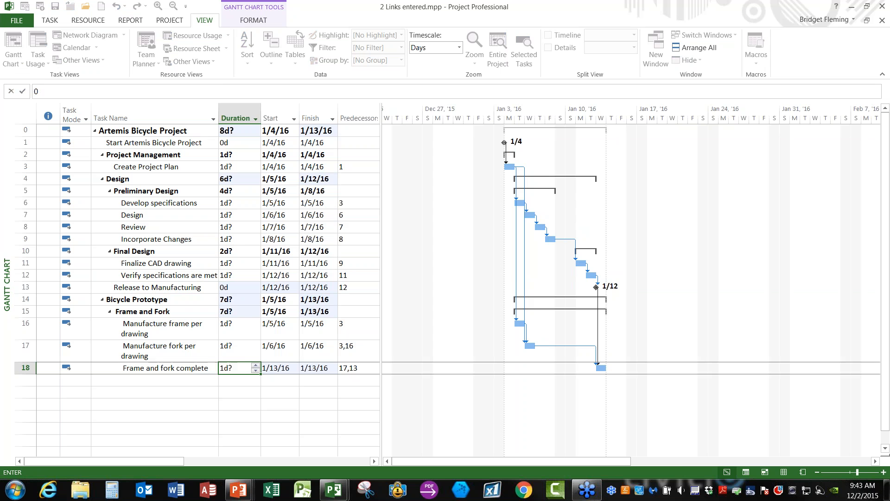
left_click(171, 381)
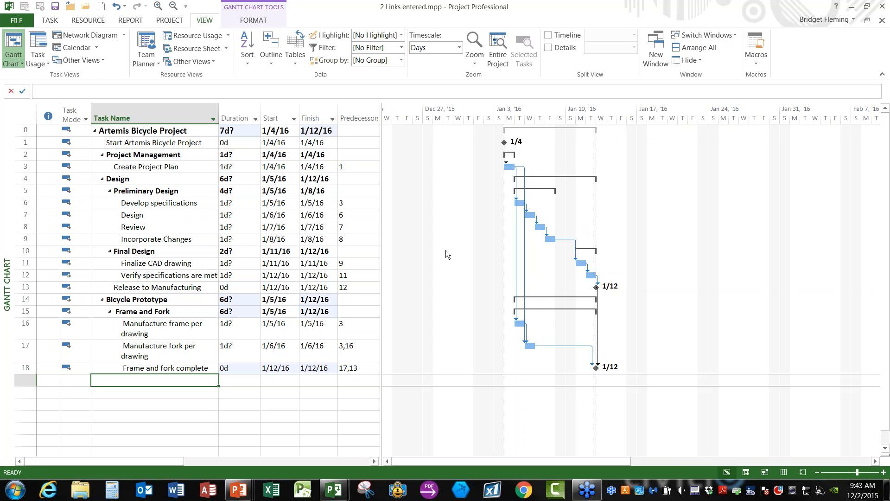
Step: Set the durations of Create Project Plan to 3 days, Develop specifications to 2, Design to 3 and Review to 4
left_click(239, 168)
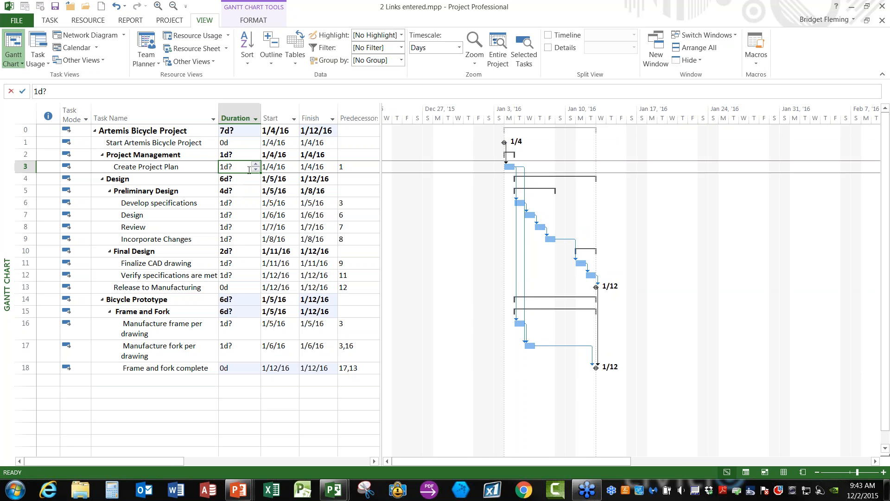
type("3")
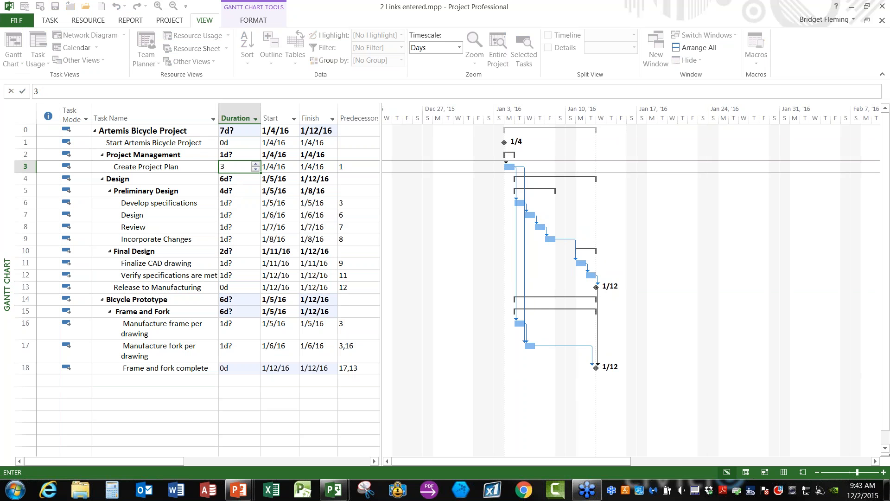
left_click(240, 201)
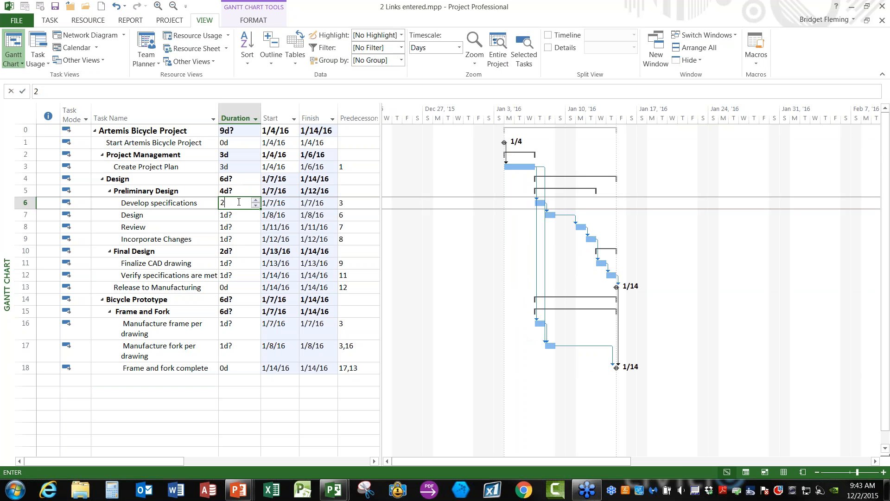
type("2")
key("Return")
type("3")
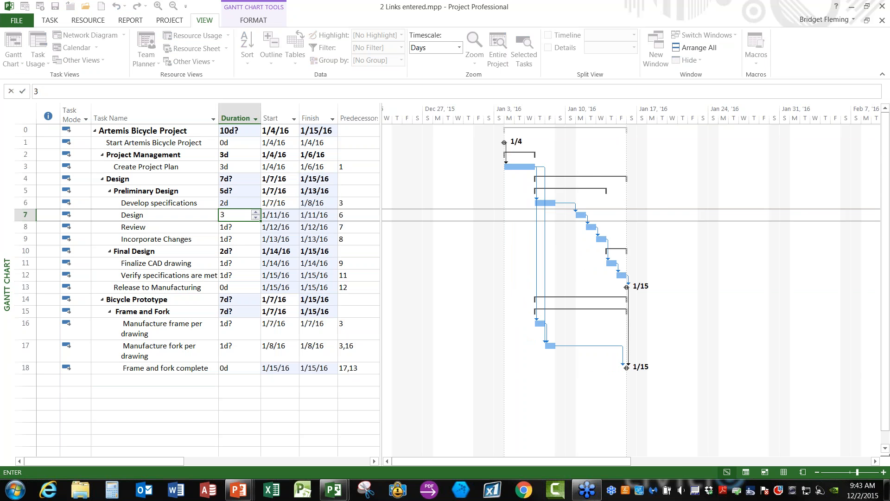
key("Return")
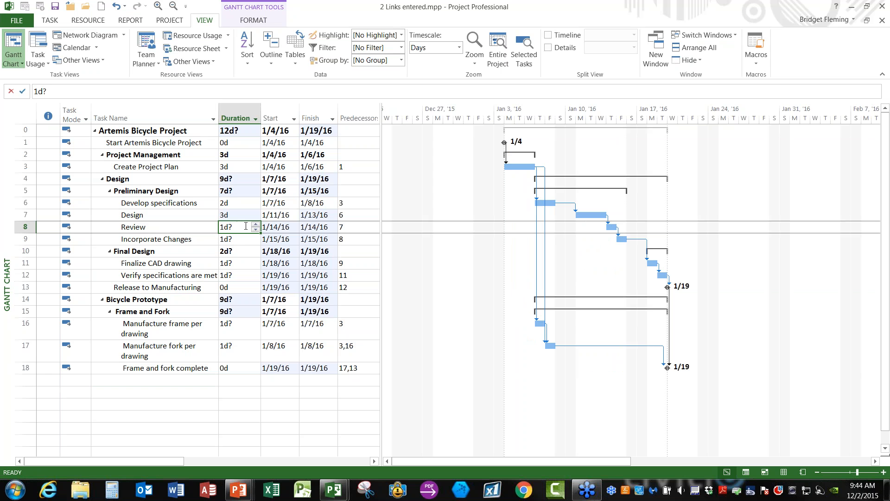
type("4")
Step: Set the durations of Incorporate Changes and Finalize CAD drawing to 2 days and Verify specifications are met to 3 days
left_click(241, 239)
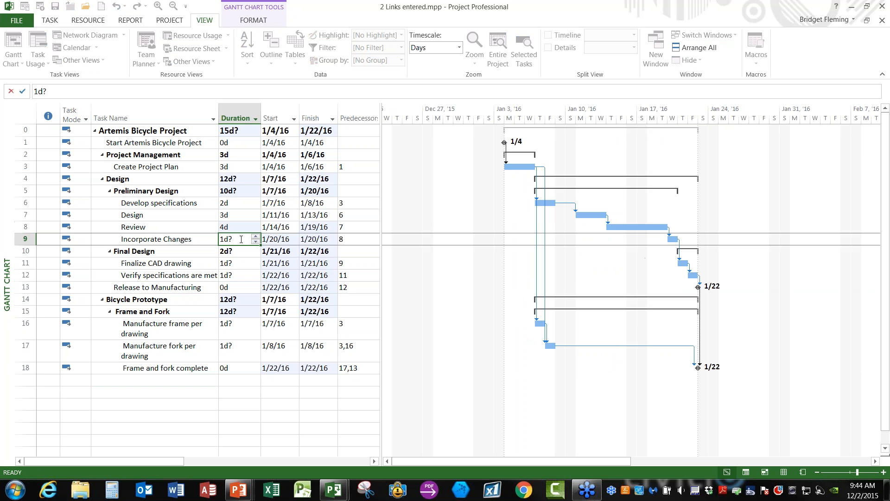
type("2")
left_click(242, 263)
type("2")
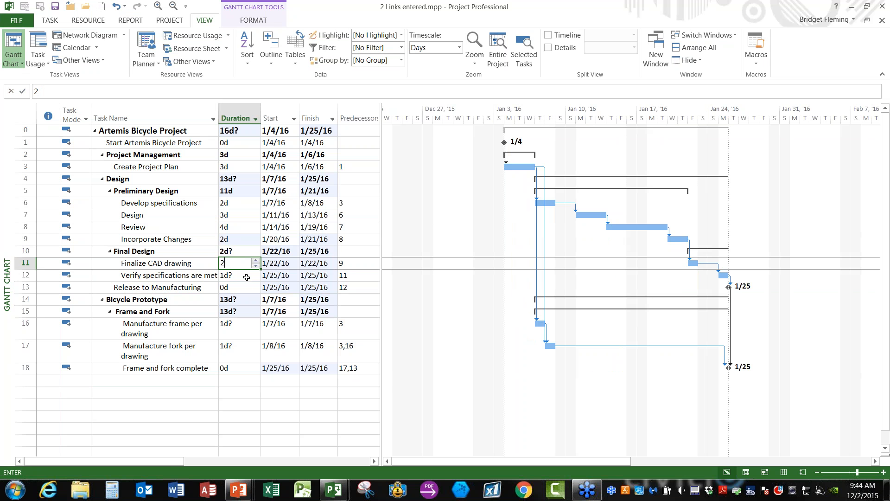
left_click(246, 277)
type("3")
Step: Set the duration of Manufacture frame per drawing to 2 days and Manufacture fork per drawing to 3 days
left_click(241, 322)
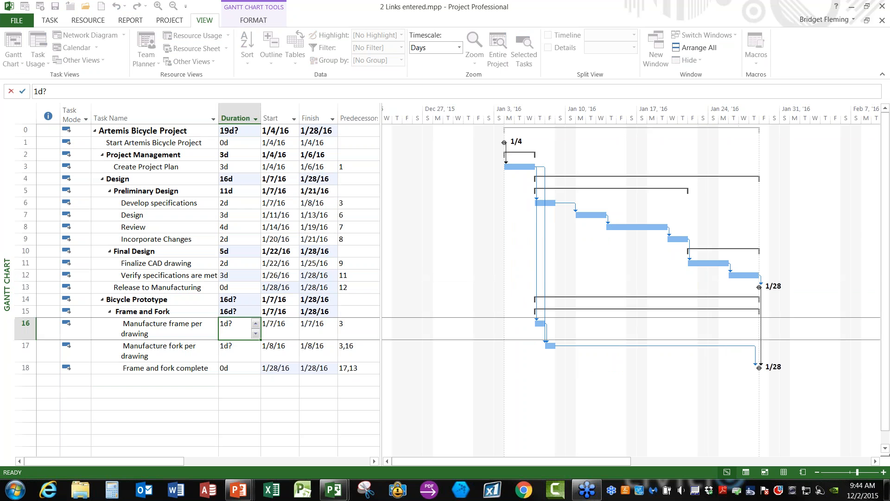
type("2")
left_click(239, 346)
type("3")
left_click(278, 404)
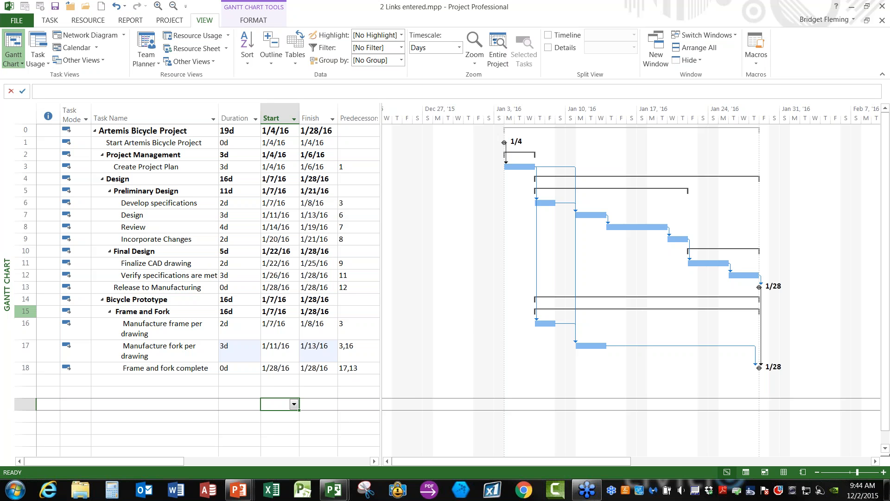
Step: Set the duration of the Preliminary Design summary task to 15 days
left_click(25, 311)
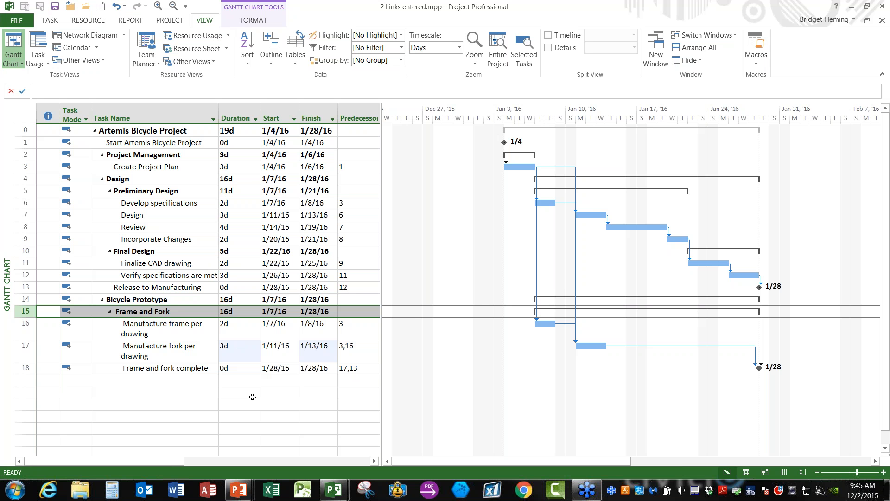
left_click(236, 189)
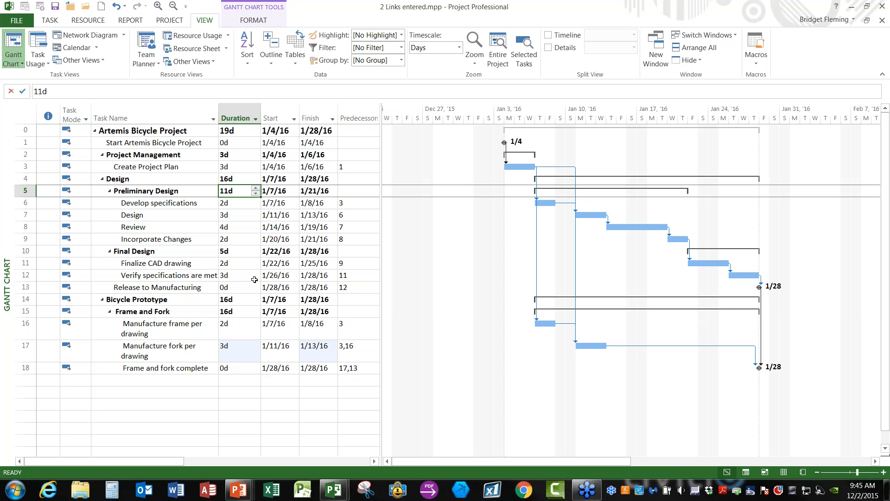
type("15")
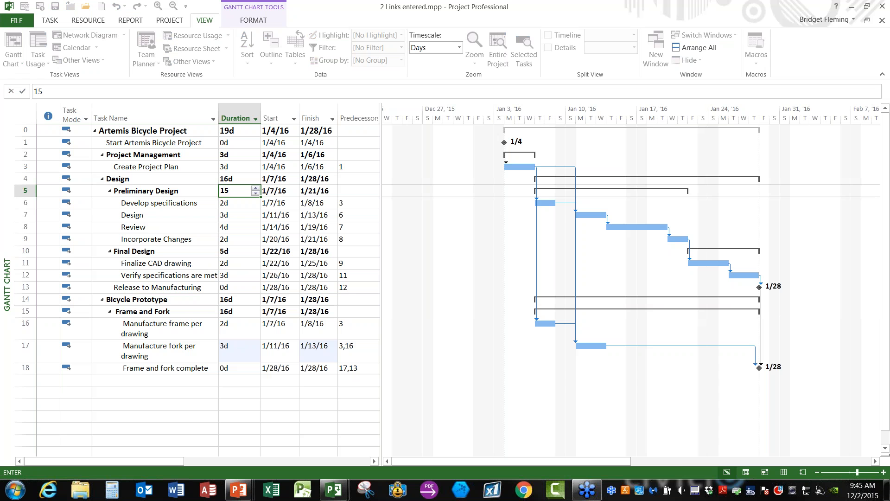
key("Return")
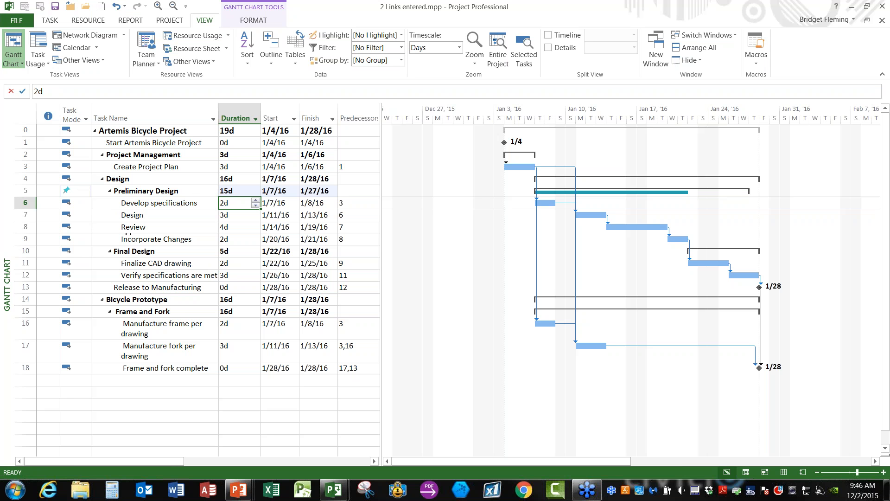
Step: Change the task mode of the Preliminary Design summary task back to Auto Scheduled
left_click(84, 189)
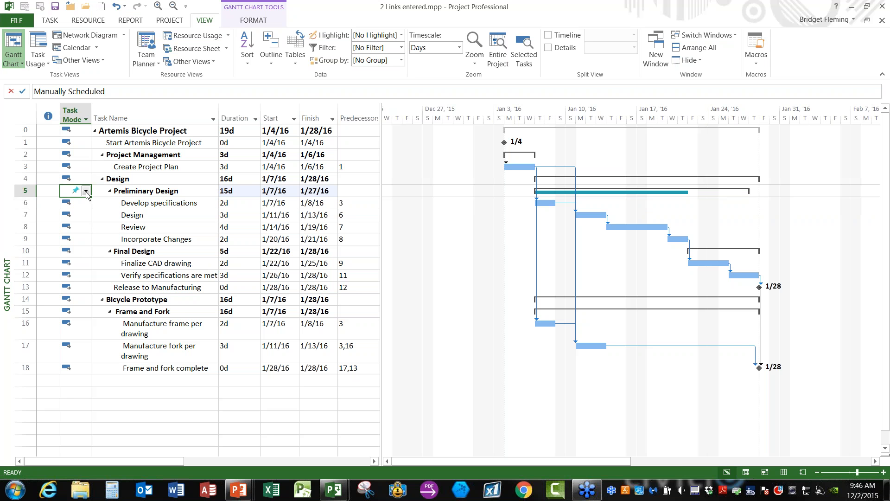
left_click(86, 191)
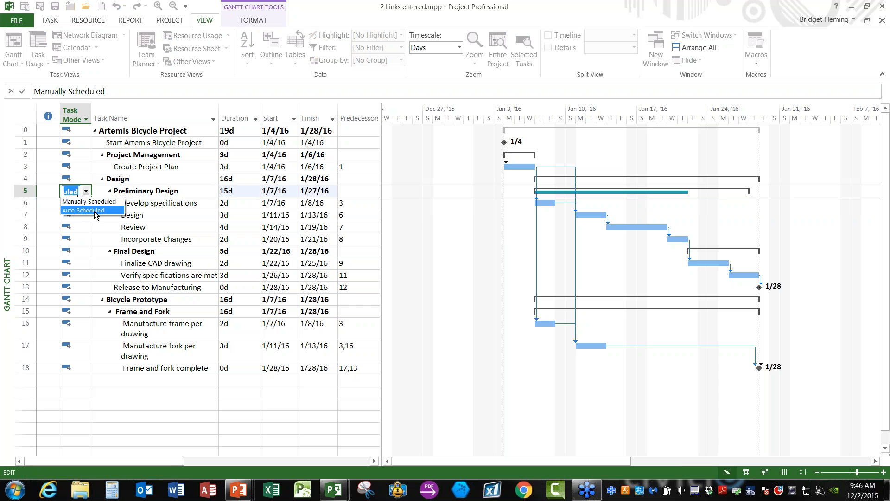
left_click(94, 210)
left_click(106, 204)
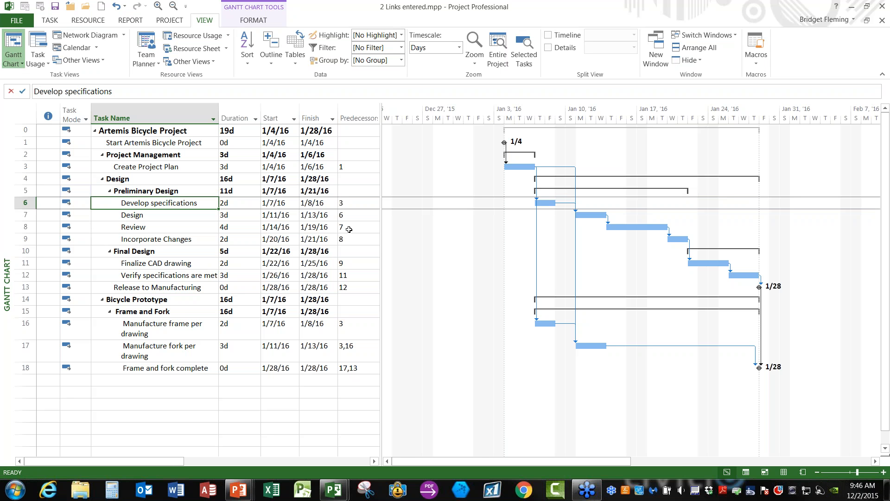
Step: Open the recent project 3 Task Type demo.mpp
left_click(16, 22)
left_click(24, 85)
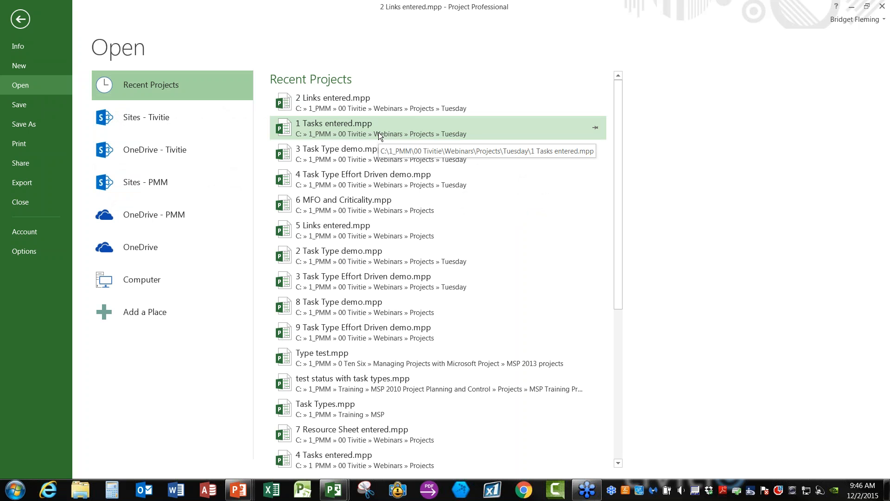
left_click(341, 153)
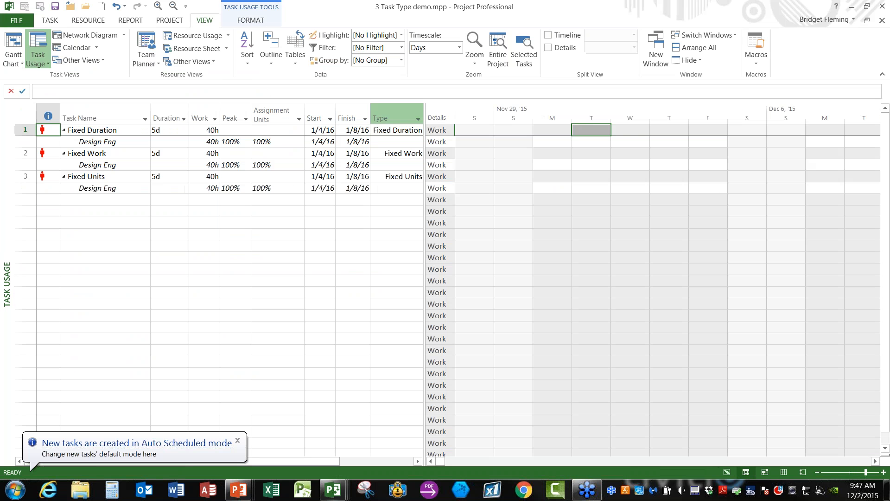
Step: Set the Design Eng assignment units to 50% on the Fixed Duration, Fixed Work and Fixed Units tasks
left_click(237, 442)
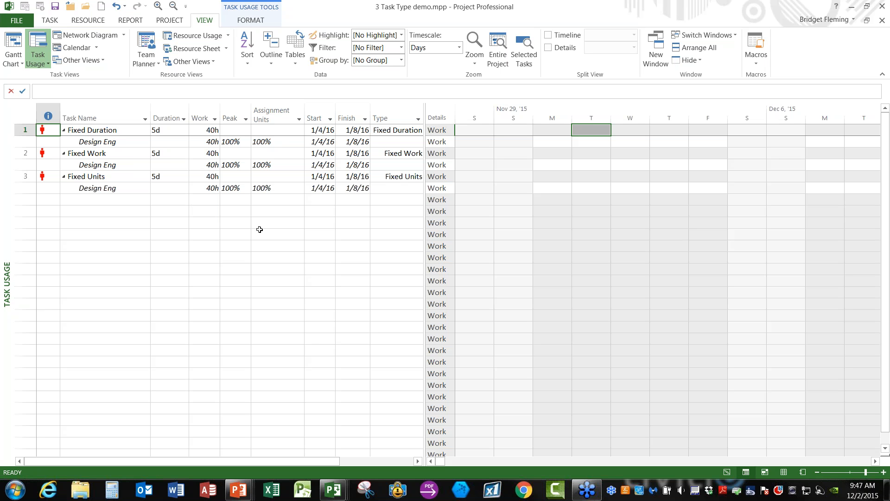
left_click(281, 144)
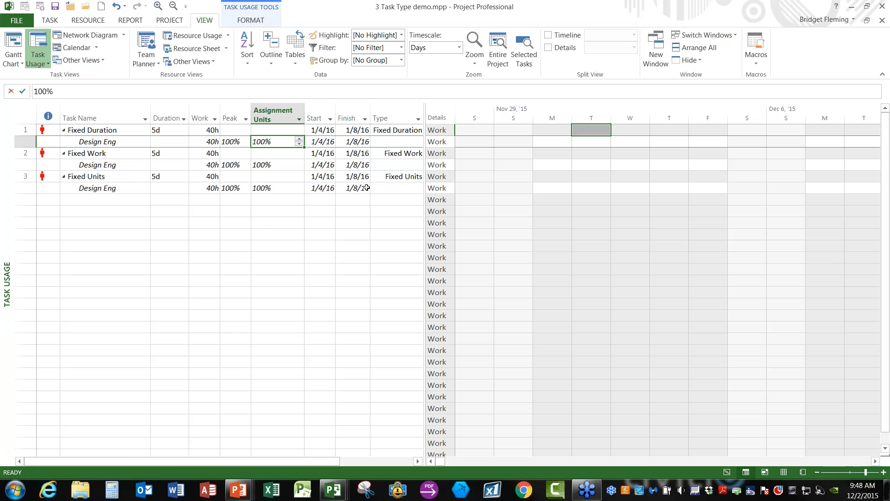
type("50")
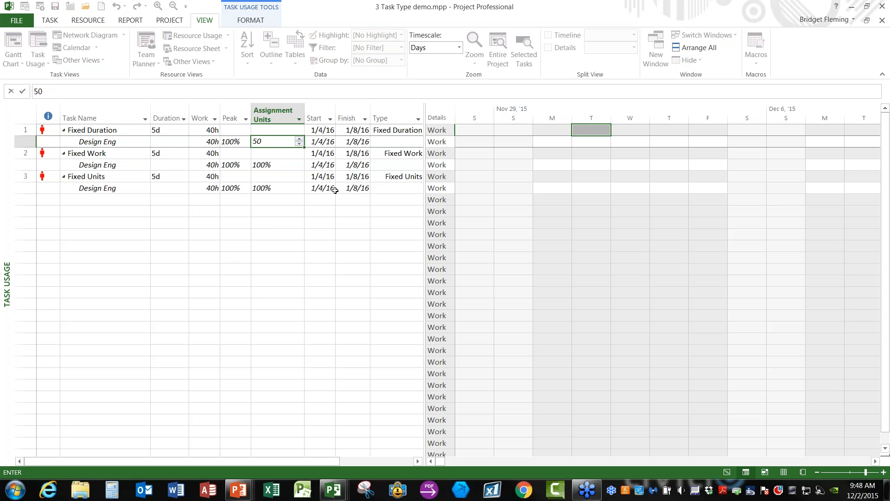
left_click(277, 164)
type("50")
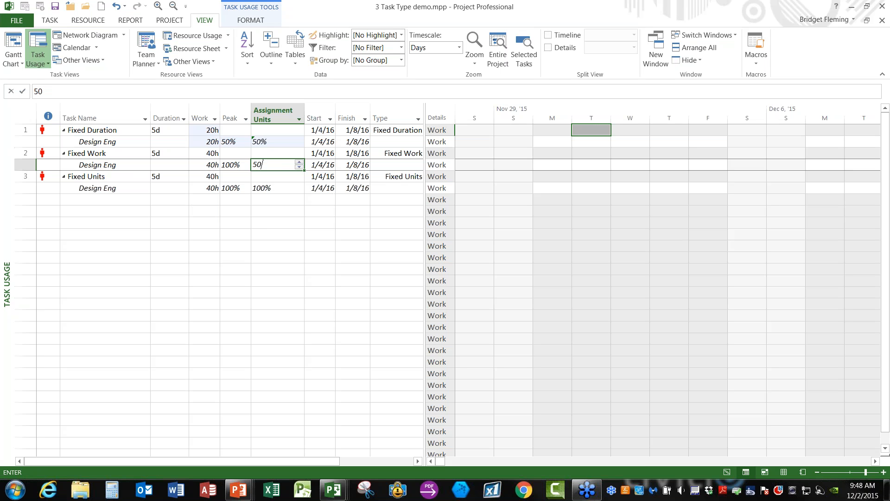
left_click(277, 188)
type("50")
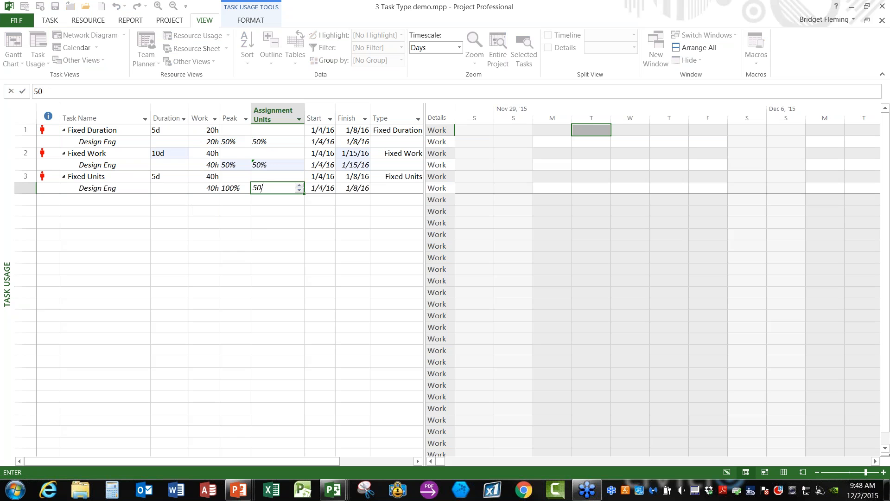
key("Return")
left_click(232, 258)
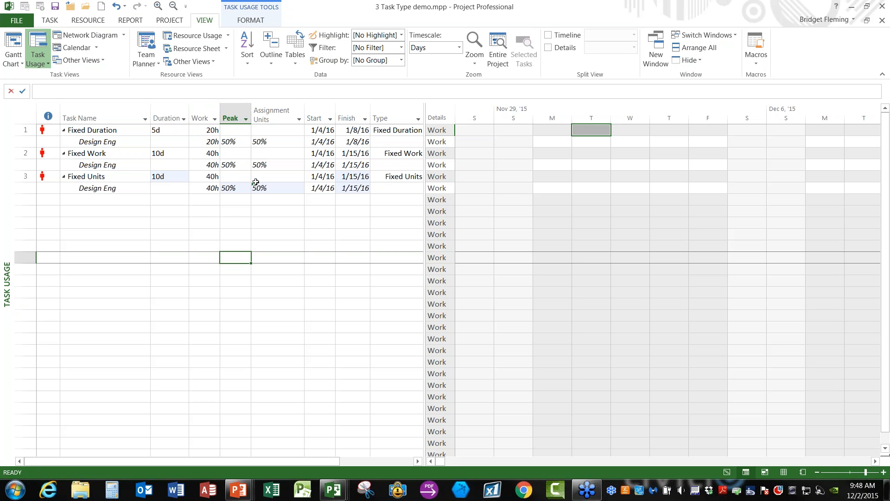
Step: Undo the three assignment units changes and redo the Auto Scheduled mode change on Preliminary Design in 2 Links entered.mpp
mouse_move(256, 191)
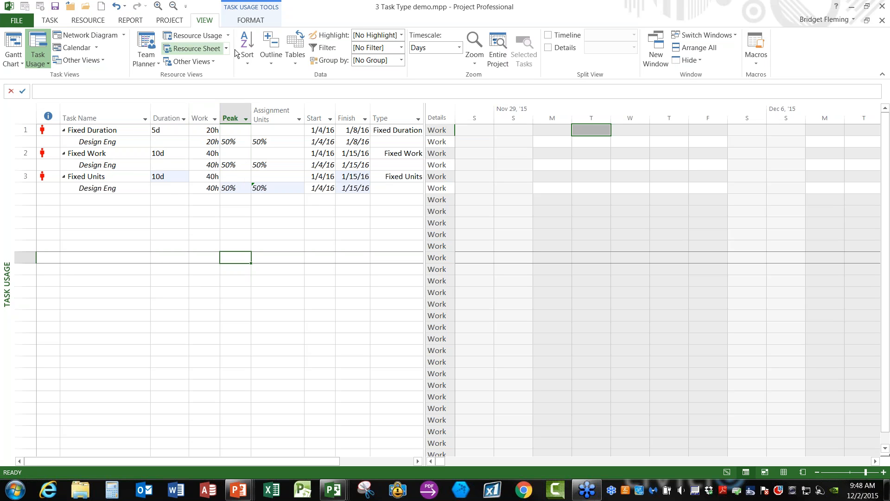
left_click(115, 7)
left_click(115, 8)
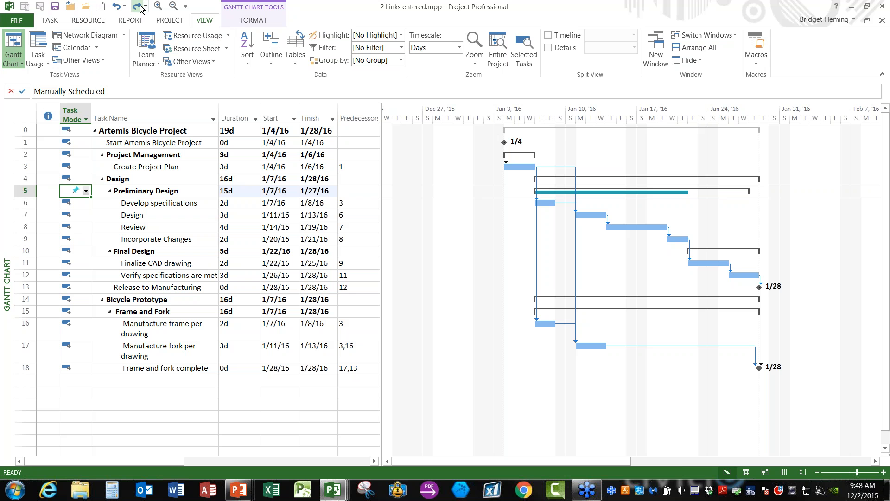
left_click(140, 7)
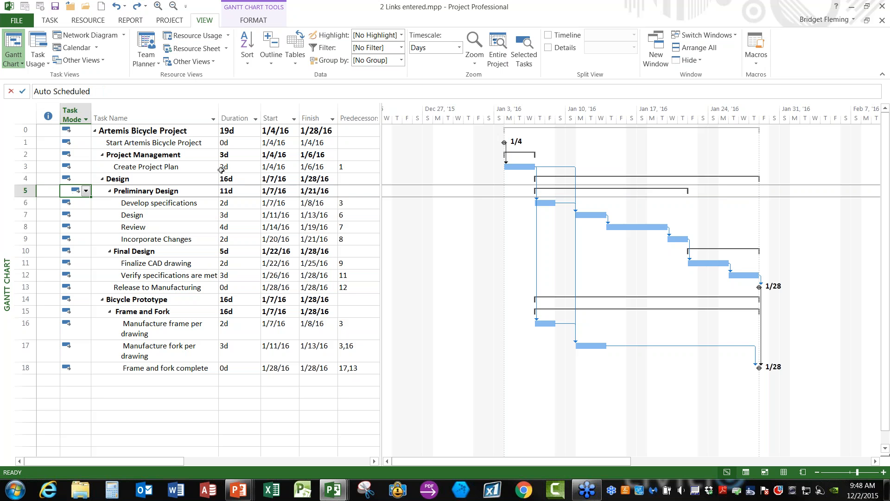
Step: Reopen the recent project 3 Task Type demo.mpp
left_click(16, 21)
left_click(33, 82)
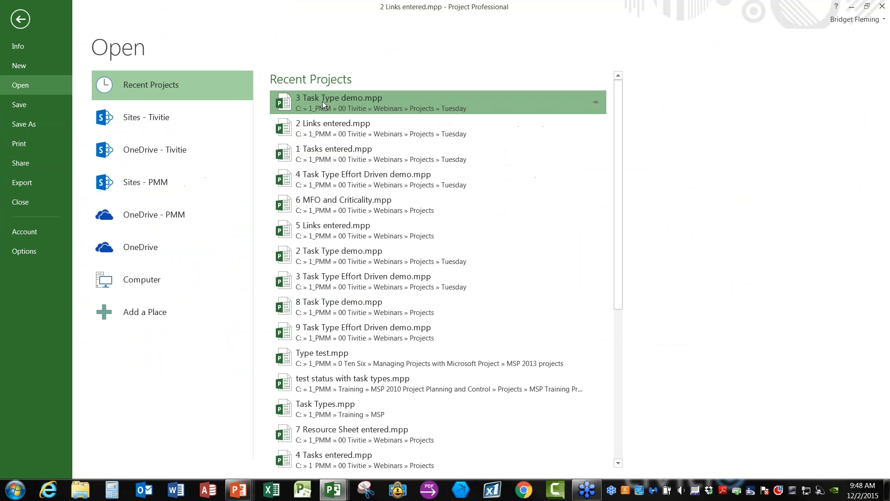
left_click(322, 102)
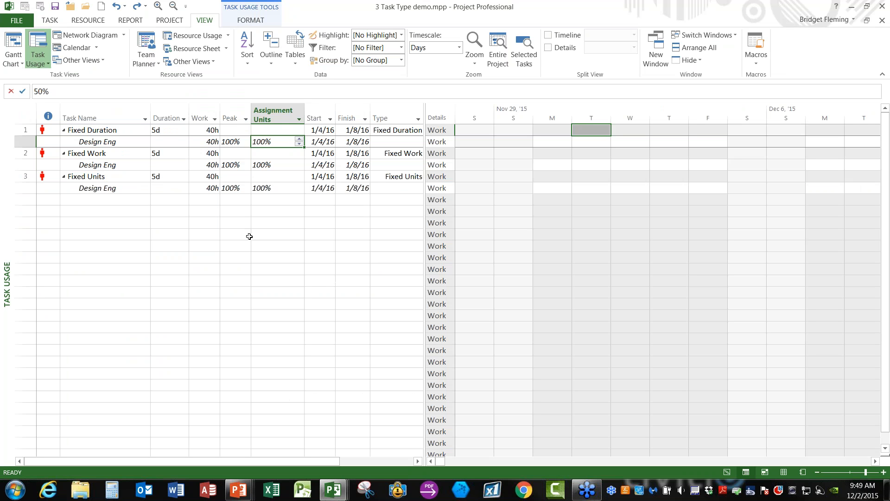
Step: Set the duration of the Fixed Duration, Fixed Work and Fixed Units tasks to 10 days each
left_click(164, 132)
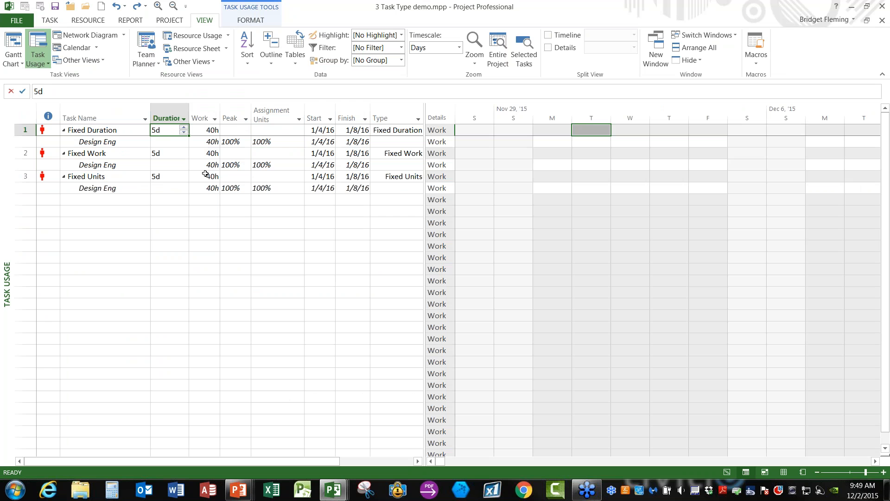
type("10d")
key("Return")
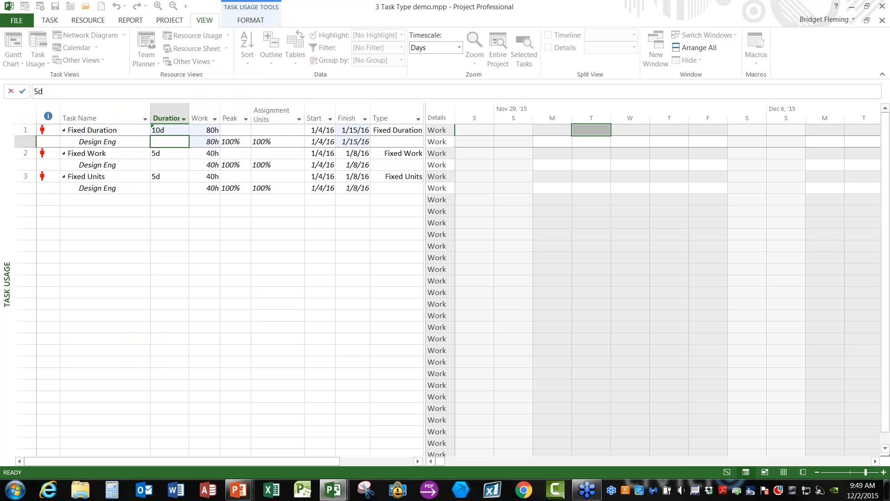
type("10")
key("Return")
type("10")
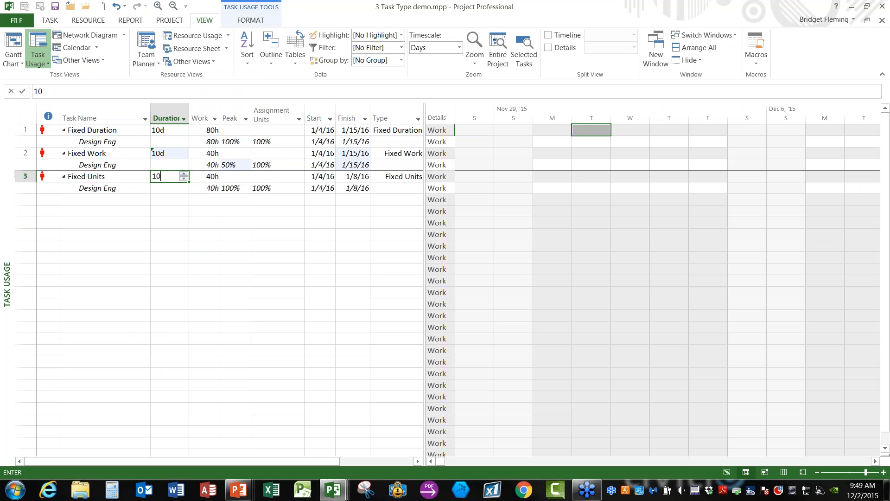
key("Return")
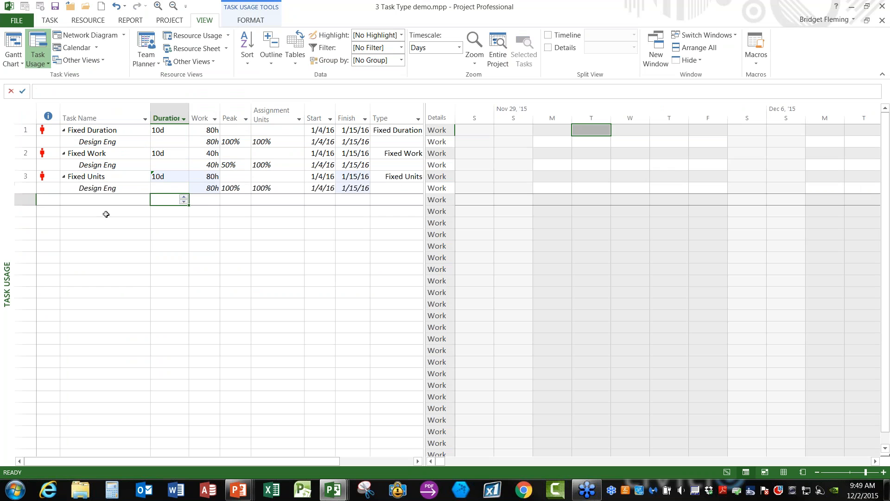
left_click(183, 282)
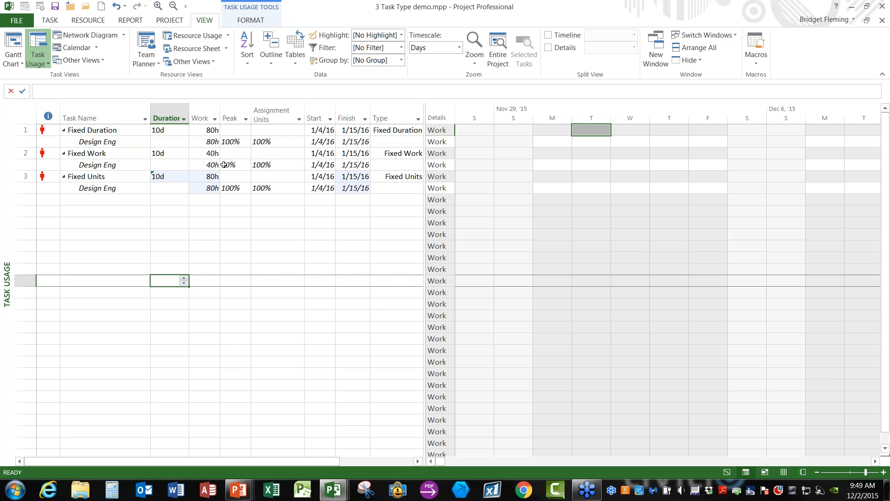
Step: Bring the Fixed Duration task's scheduled dates into the timephased grid to examine the daily work of the three tasks
left_click(129, 131)
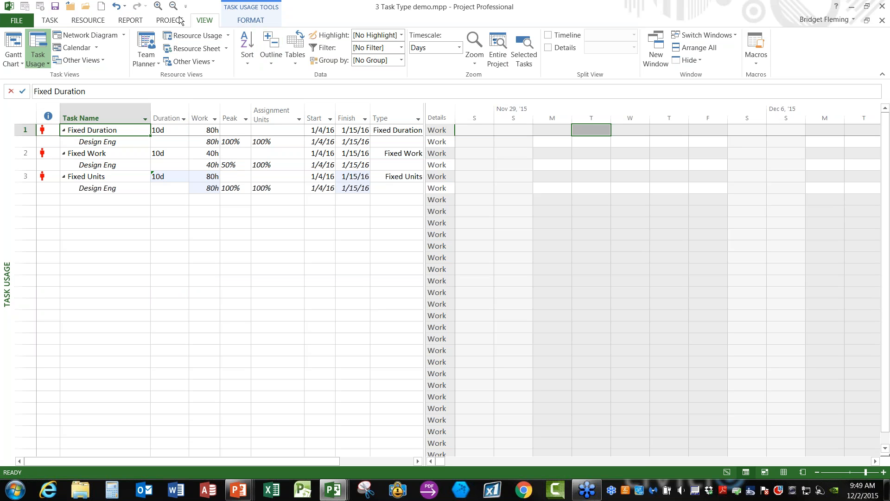
left_click(50, 20)
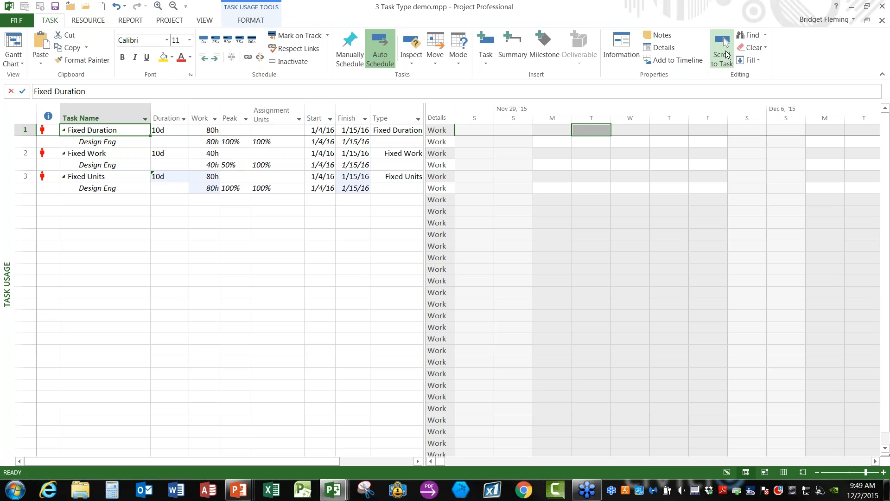
left_click(721, 55)
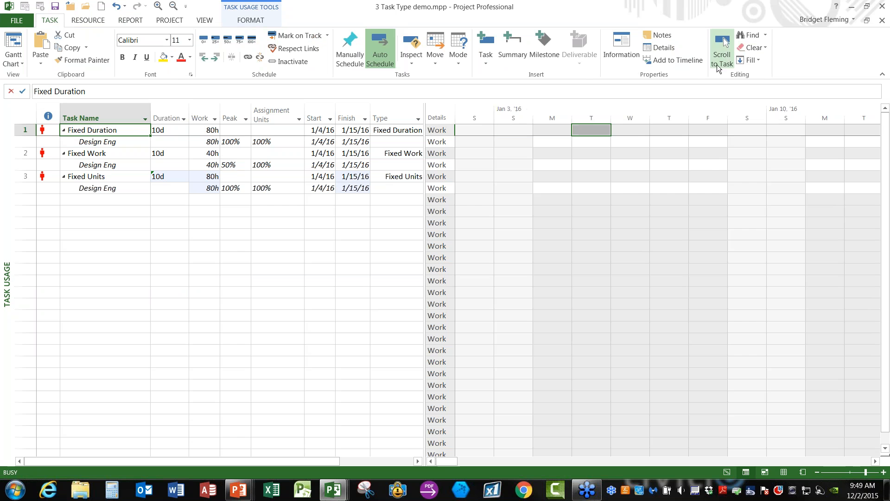
left_click(875, 462)
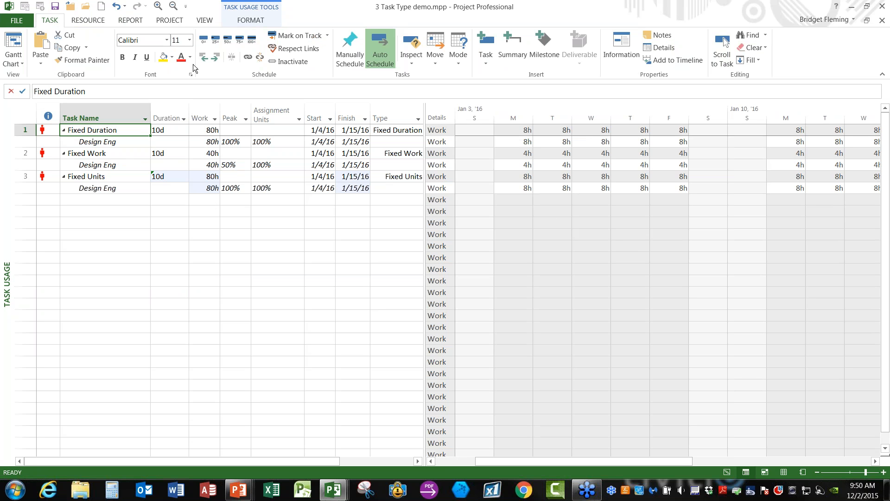
Step: Undo the three task duration changes
left_click(116, 6)
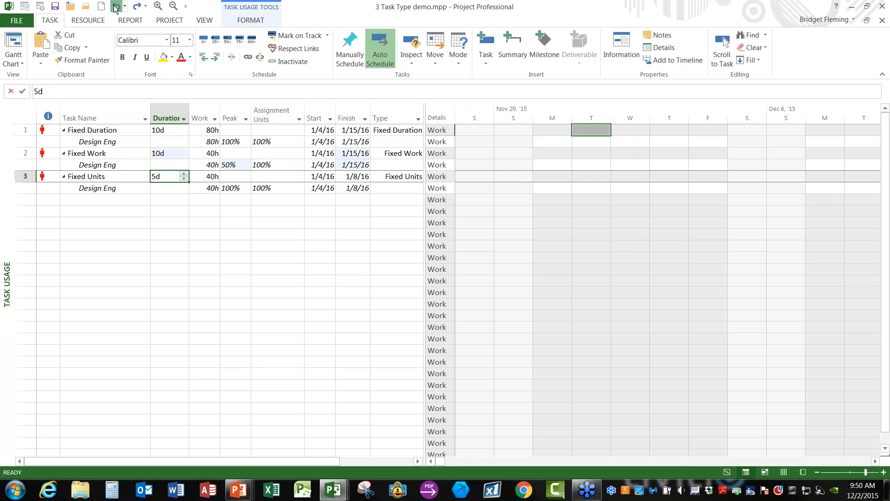
left_click(116, 6)
left_click(116, 7)
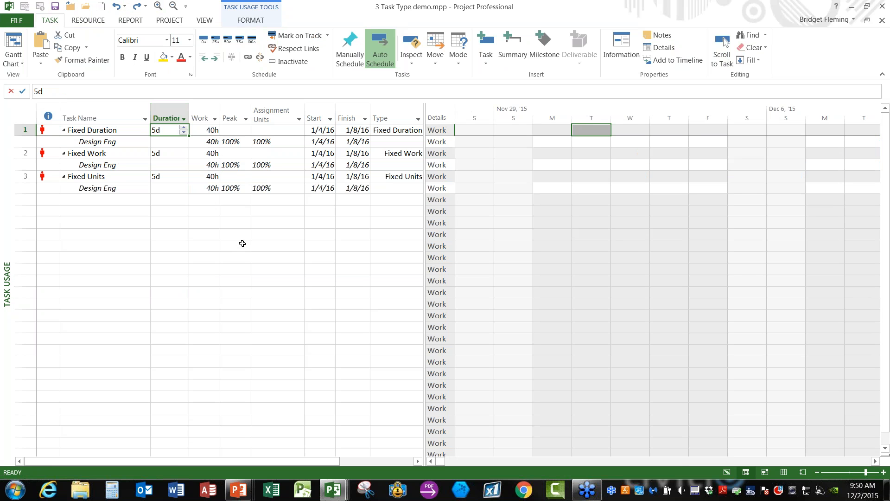
Step: Set the Design Eng work to 80 hours on the Fixed Duration, Fixed Work and Fixed Units tasks
left_click(209, 140)
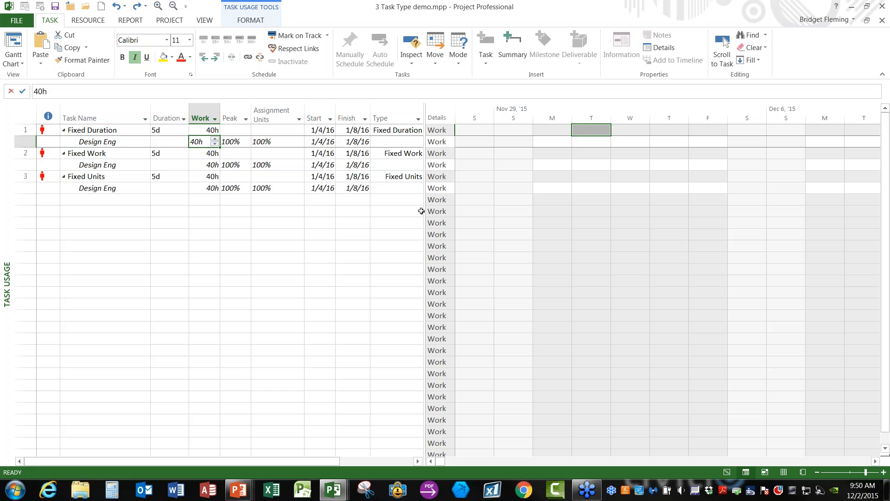
type("80")
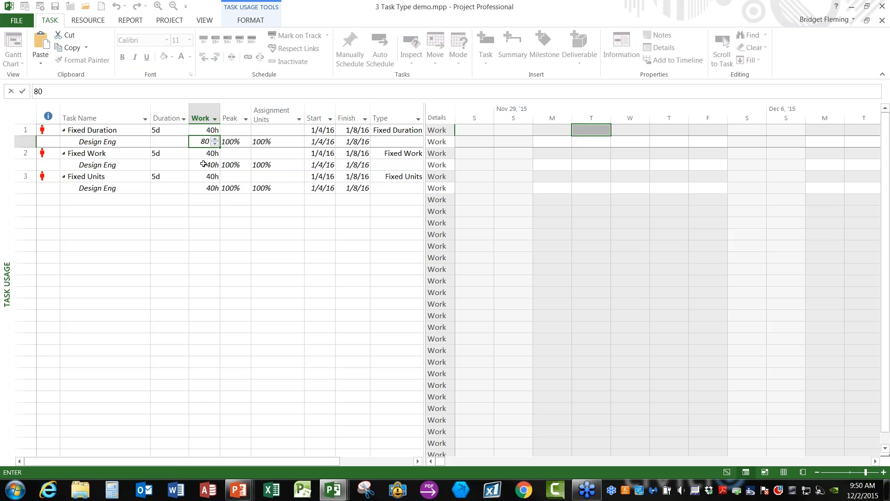
left_click(203, 165)
type("80")
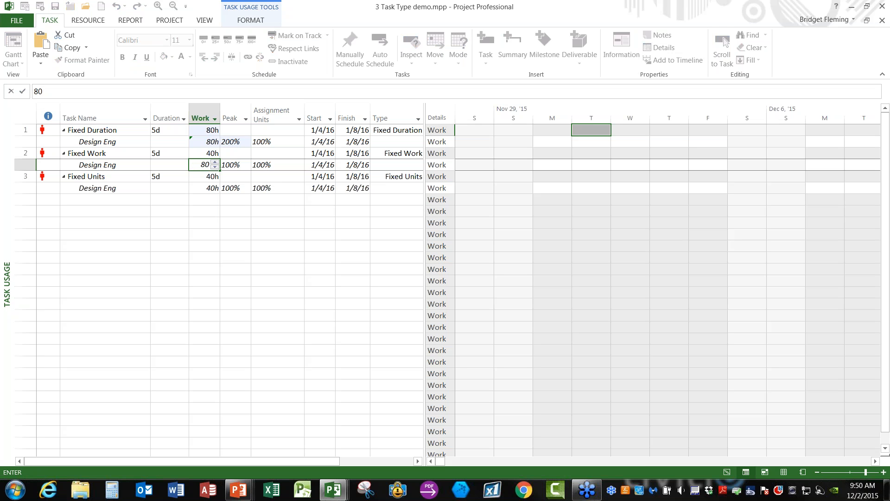
left_click(204, 188)
type("80")
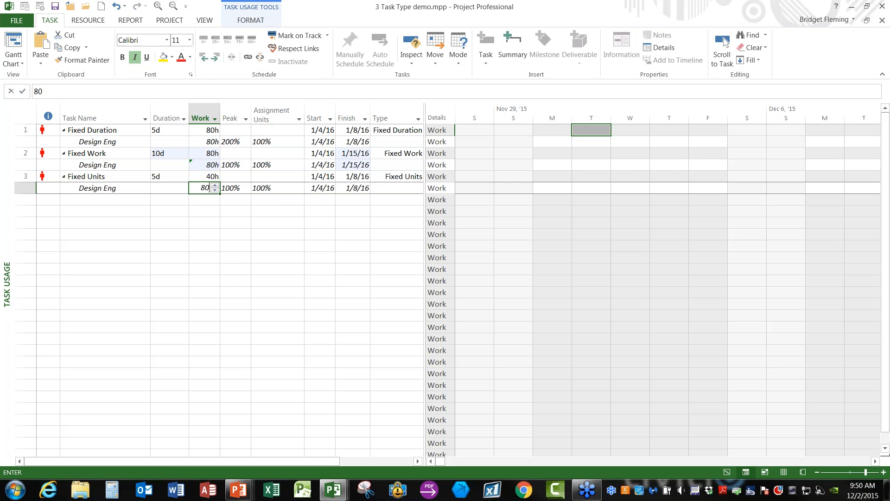
key("Return")
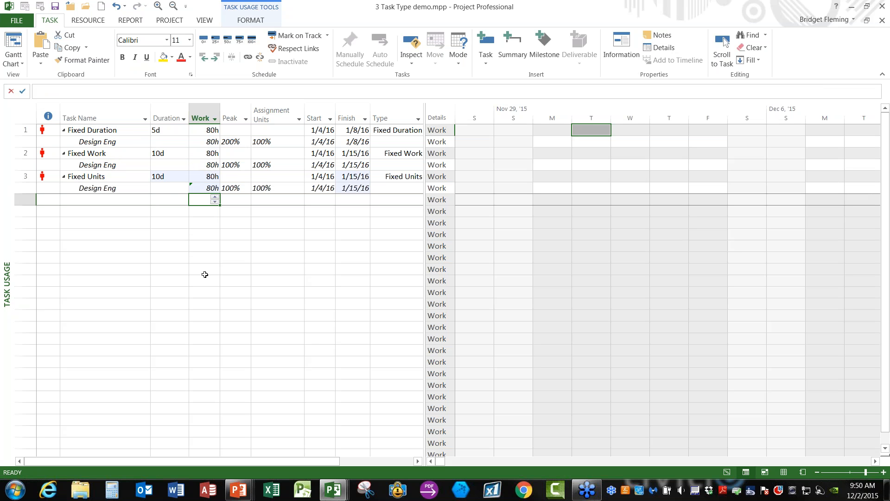
Step: Open the recent project 4 Task Type Effort Driven demo.mpp
left_click(18, 19)
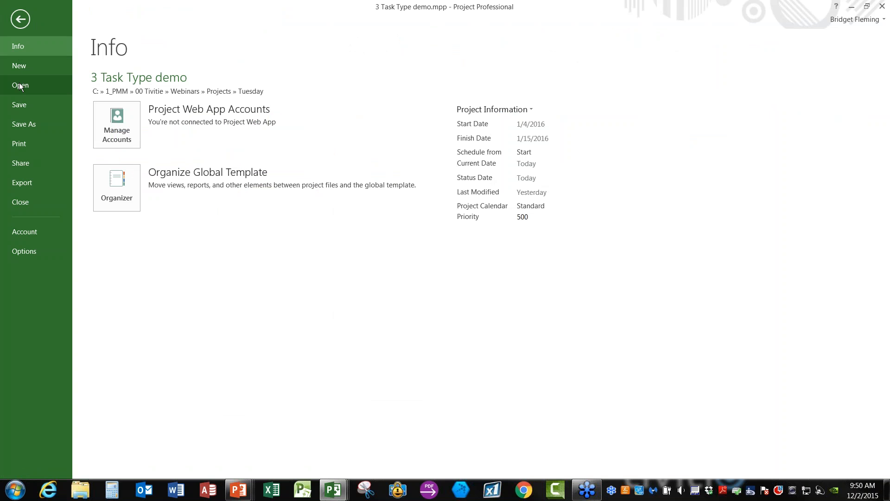
left_click(61, 87)
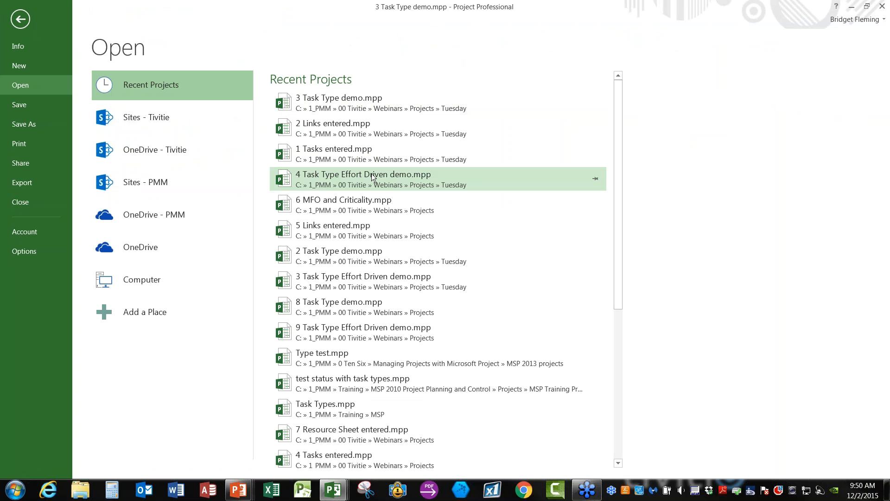
left_click(390, 186)
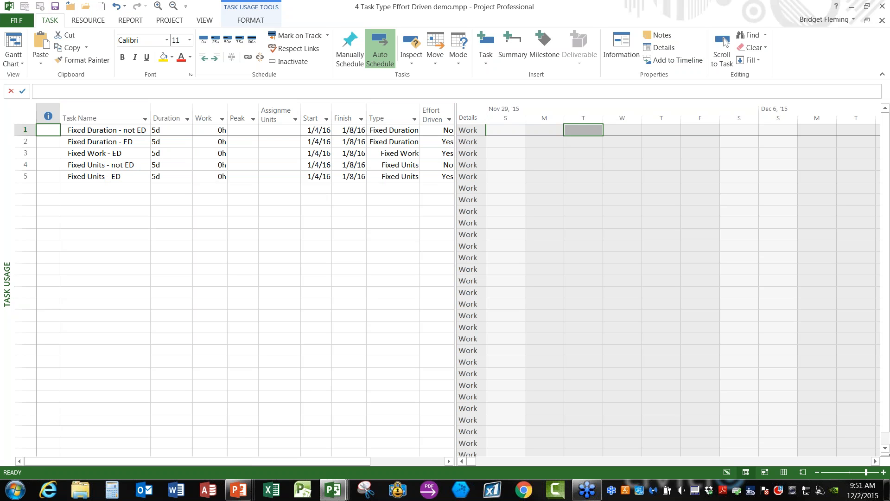
Step: Assign the Design Eng resource to all five tasks, from Fixed Duration - not ED through Fixed Units - ED
left_click(81, 131)
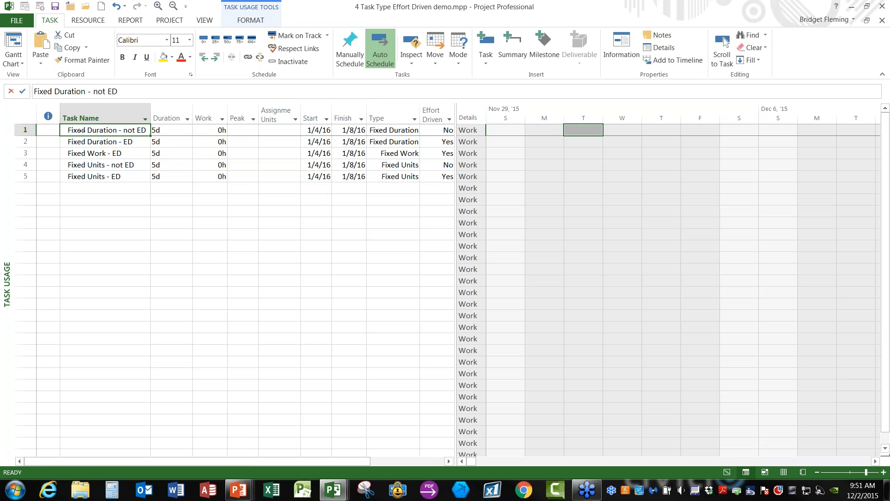
left_click(100, 177)
left_click_drag(97, 132, 93, 170)
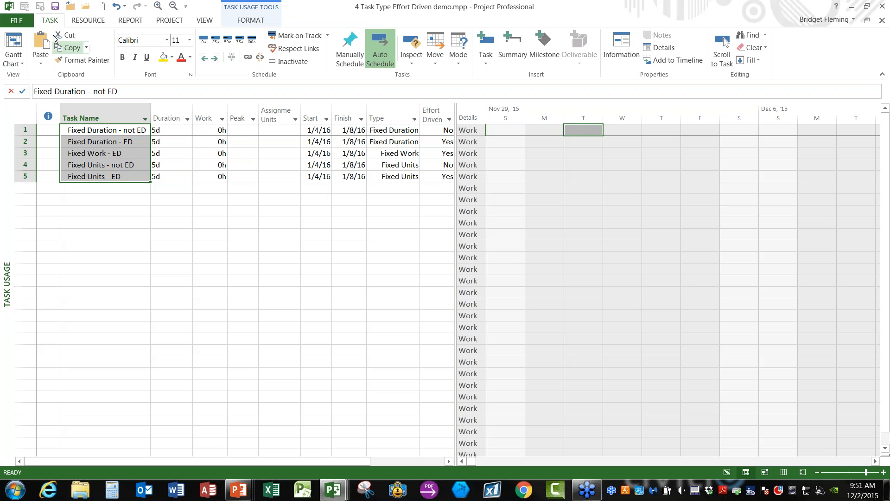
left_click(88, 20)
left_click(64, 55)
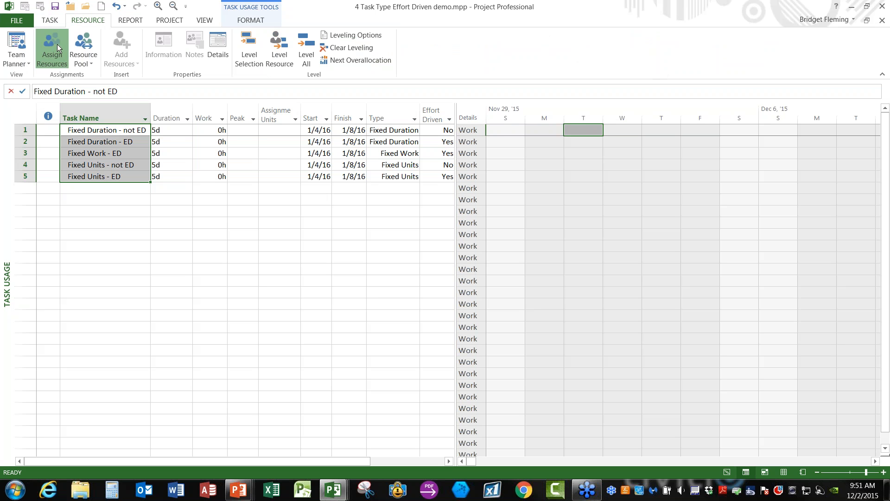
left_click_drag(410, 125, 556, 136)
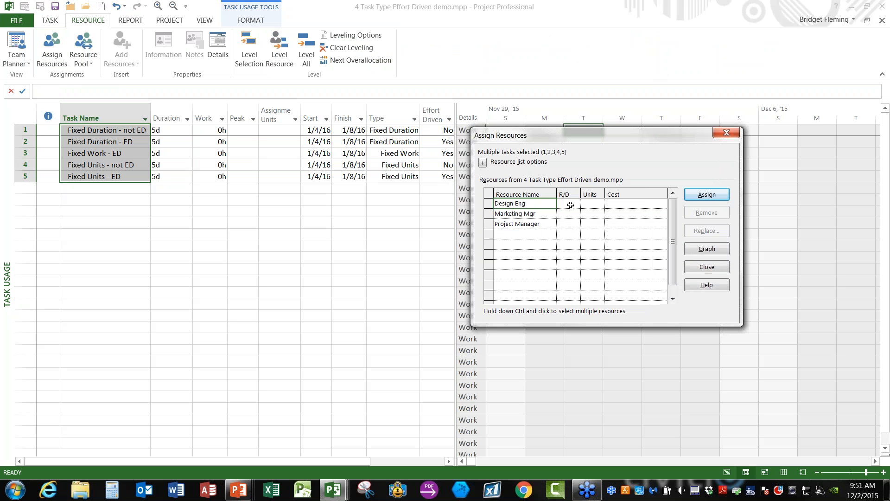
left_click(713, 195)
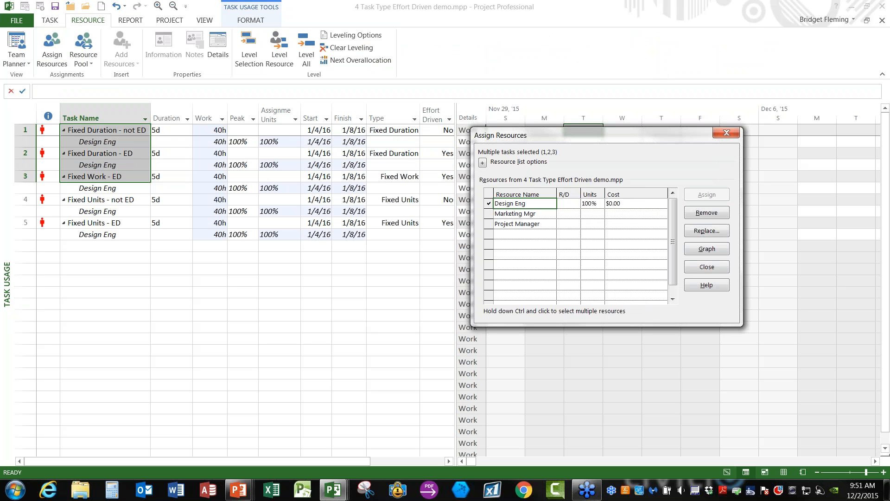
left_click(129, 271)
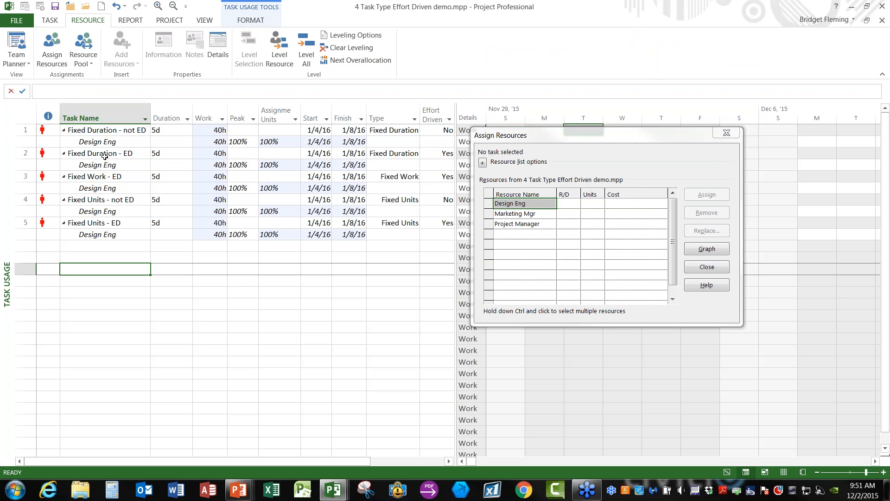
Step: Assign the Marketing Mgr as a second resource to all five tasks at once
left_click(116, 115)
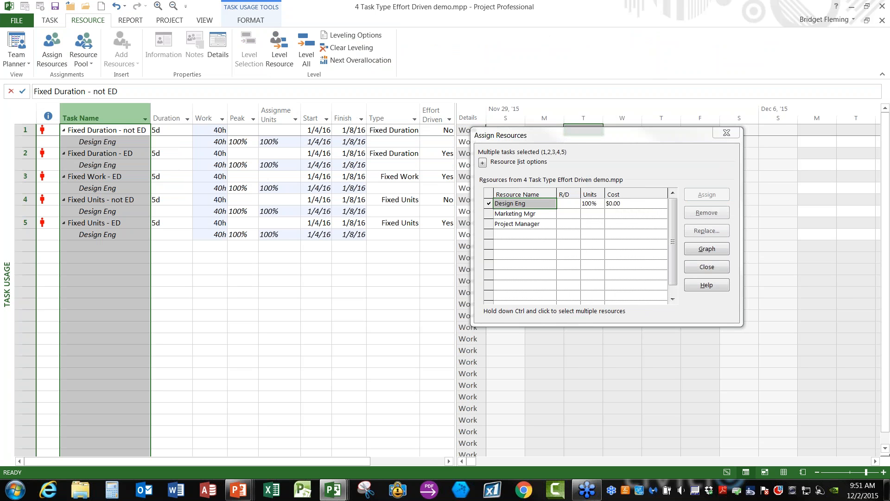
left_click(537, 214)
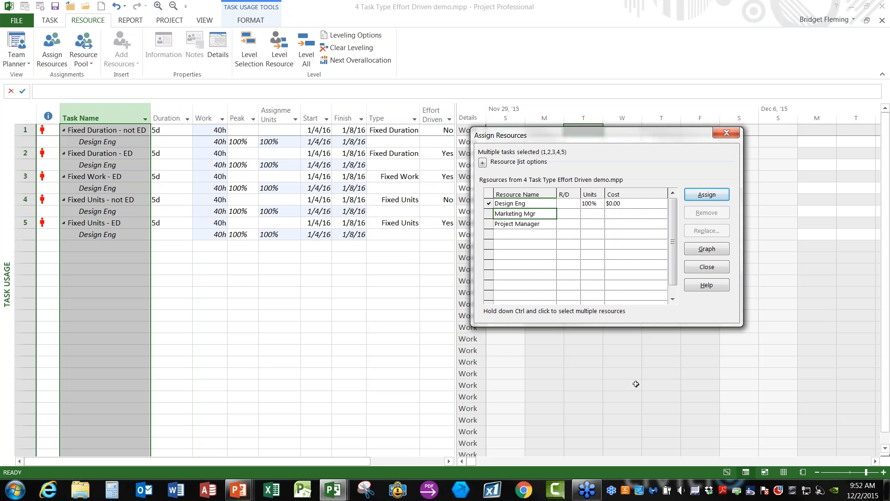
left_click(707, 195)
left_click(206, 371)
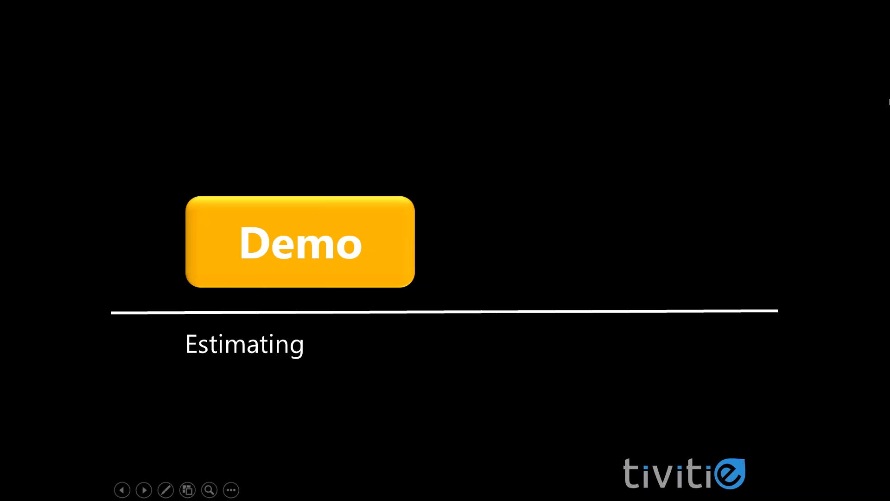
key("Right")
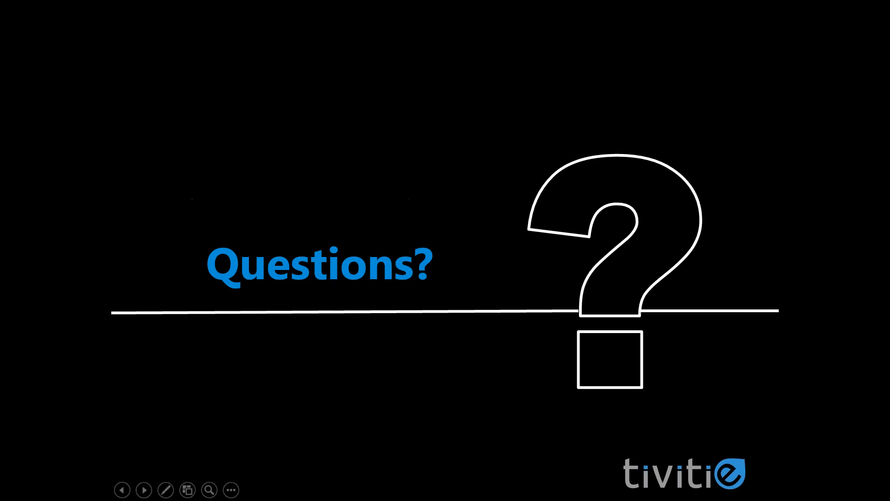